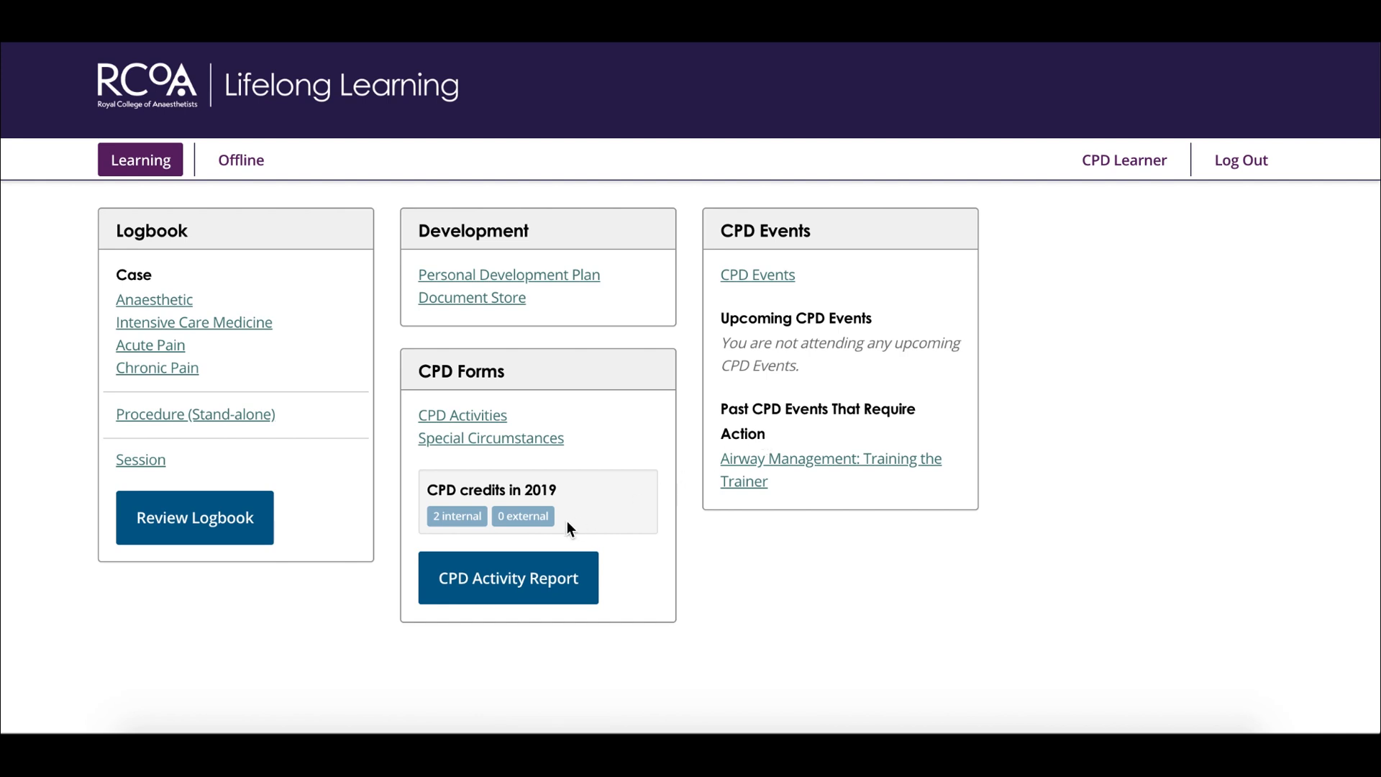
Step: Start a CPD activity from the past event Airway Management: Training the Trainer and associate it with that event
left_click(747, 474)
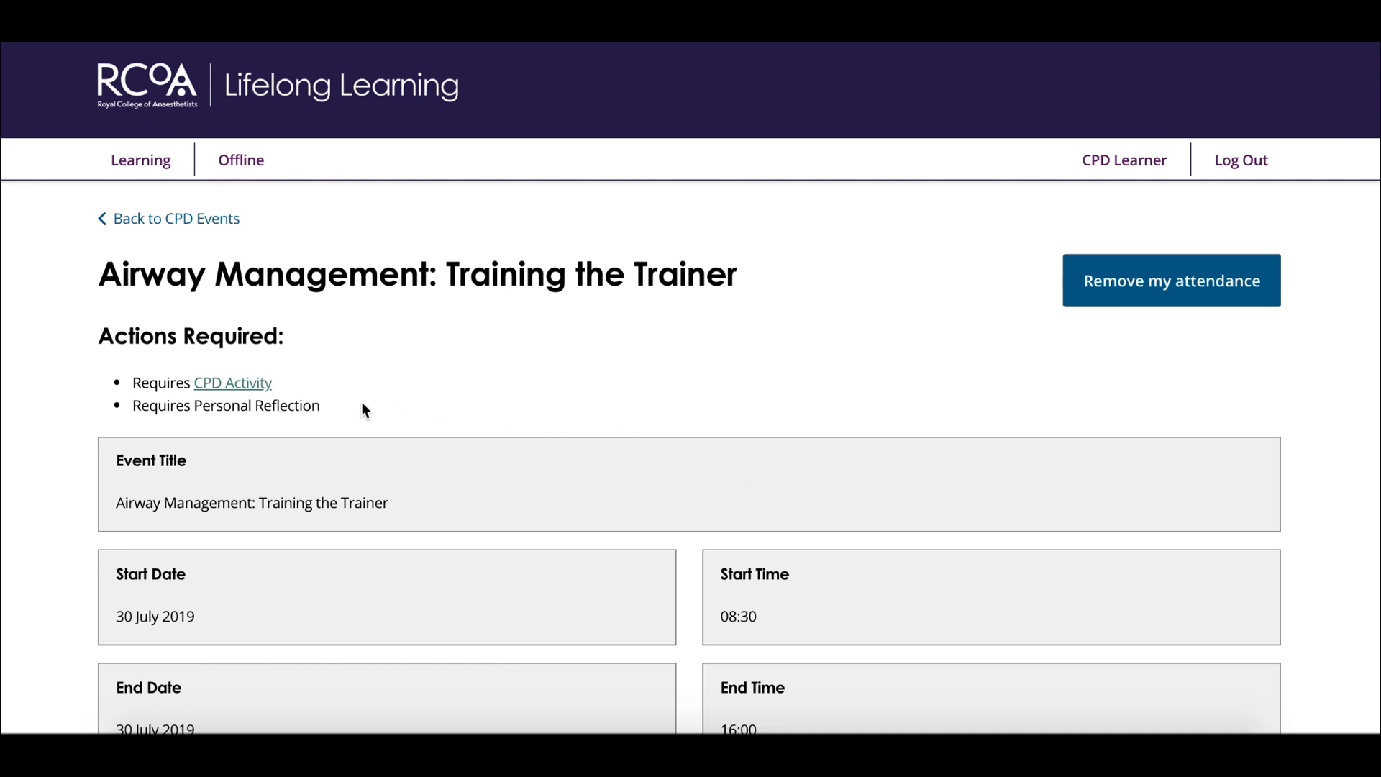
left_click(244, 394)
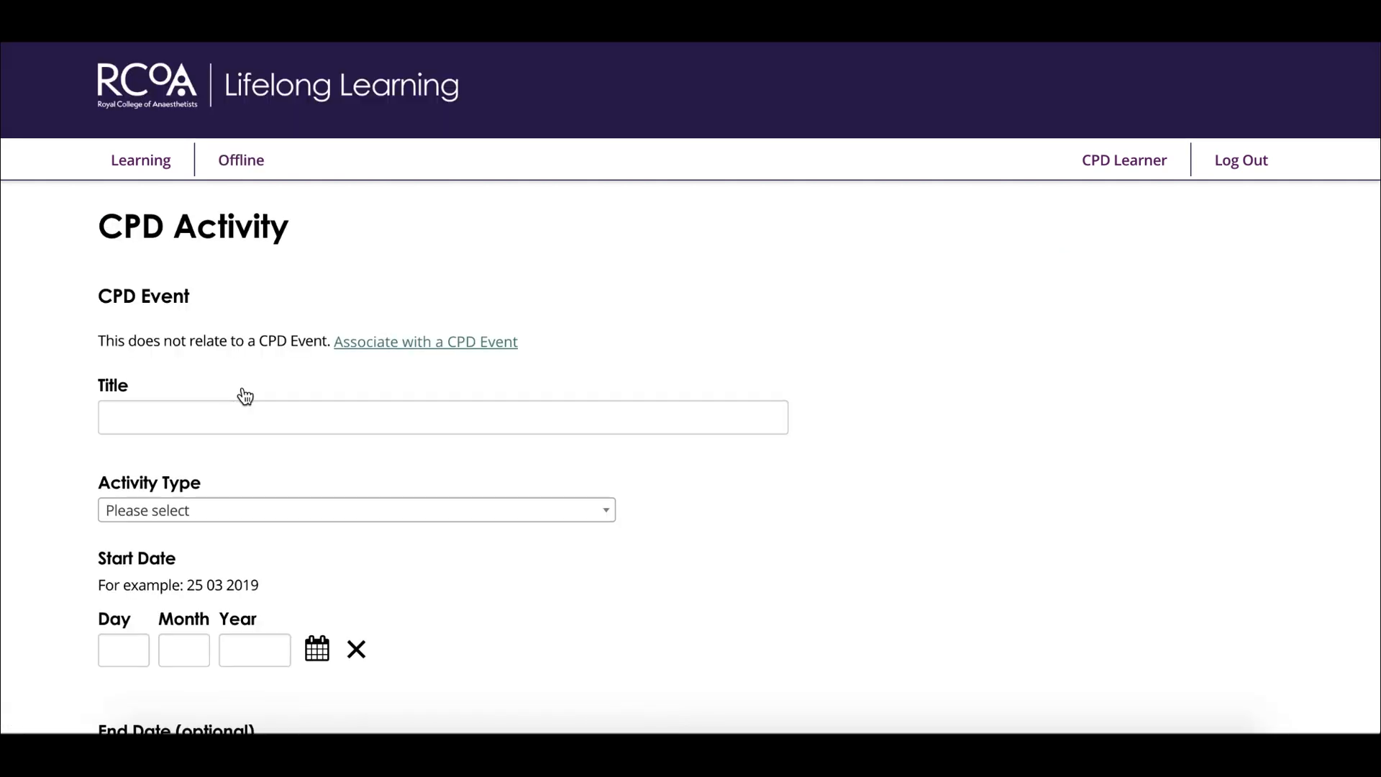
left_click(395, 346)
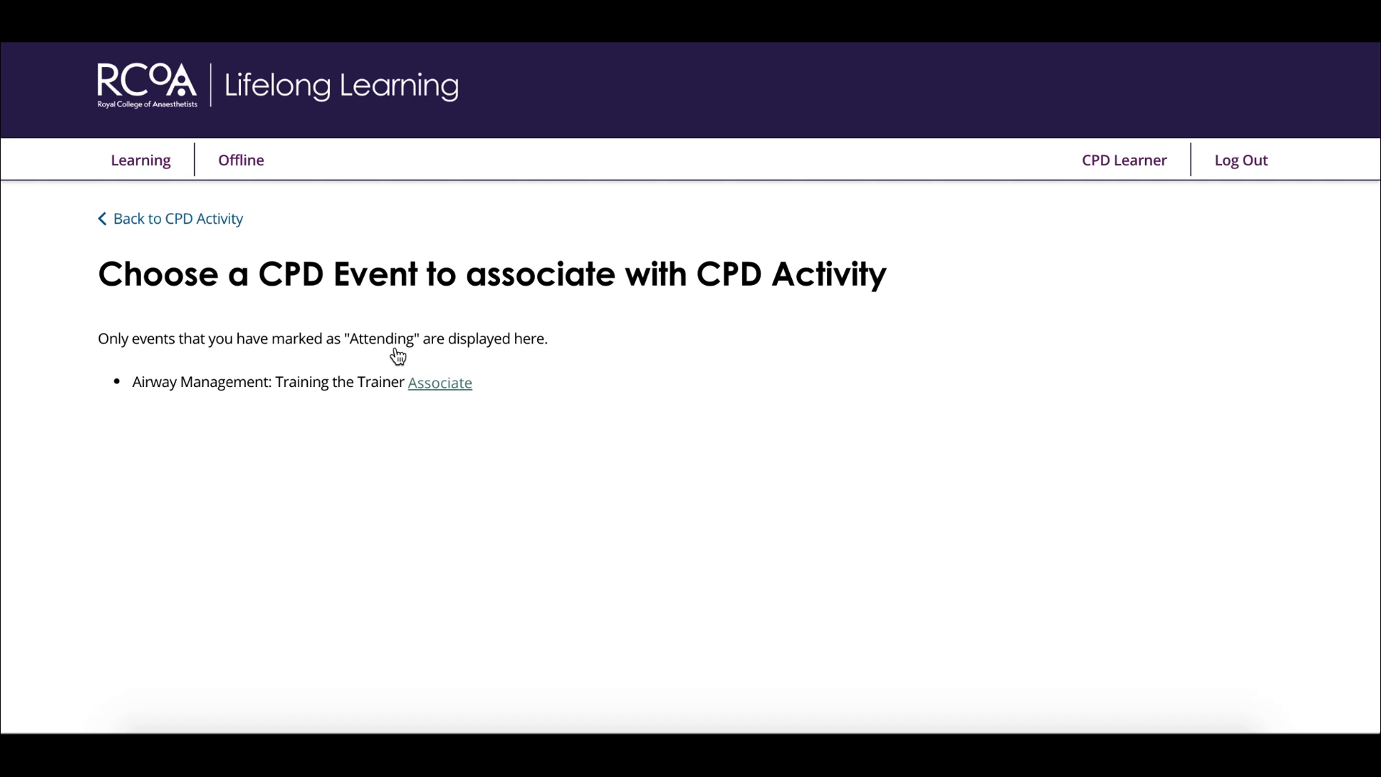
left_click(430, 393)
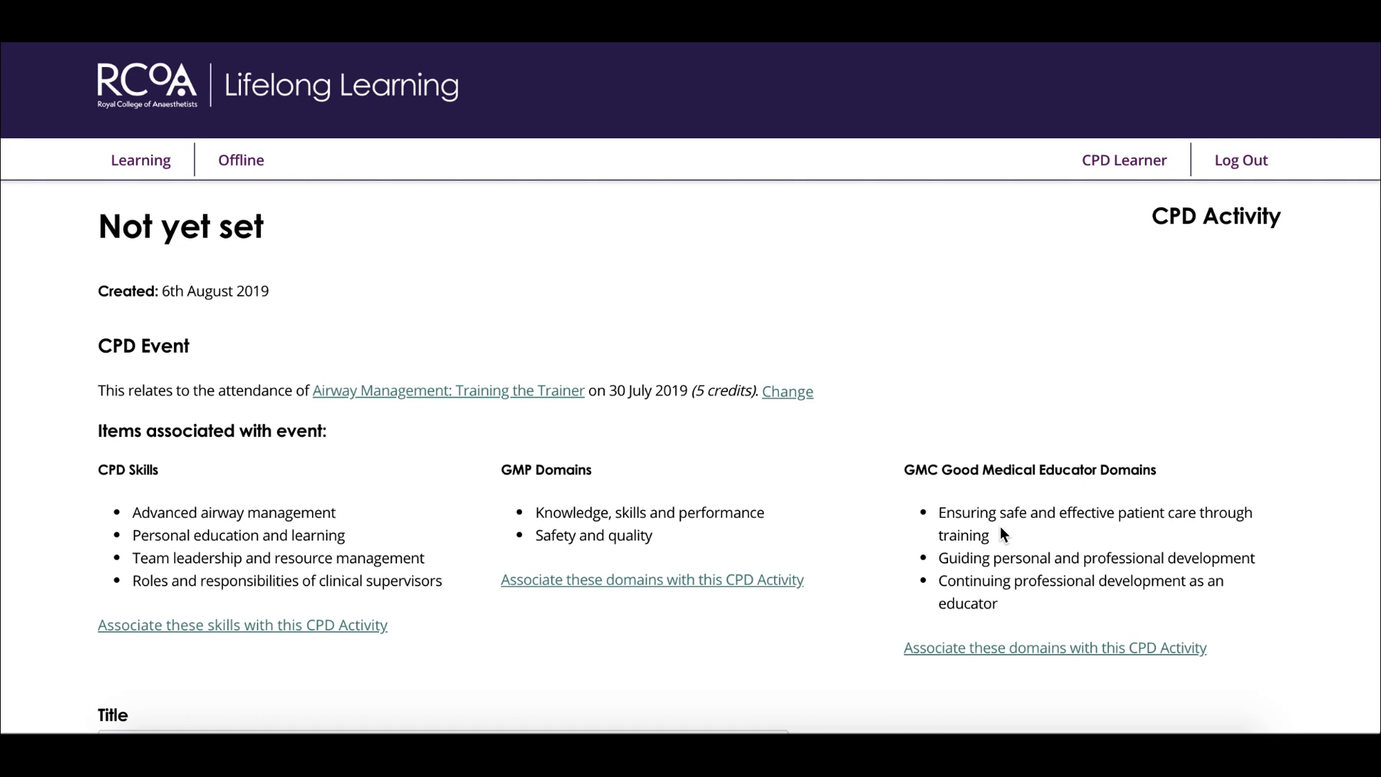
Step: Set the CPD activity's title to "Reflection as a delegate"
scroll(1001, 532, "down", 4)
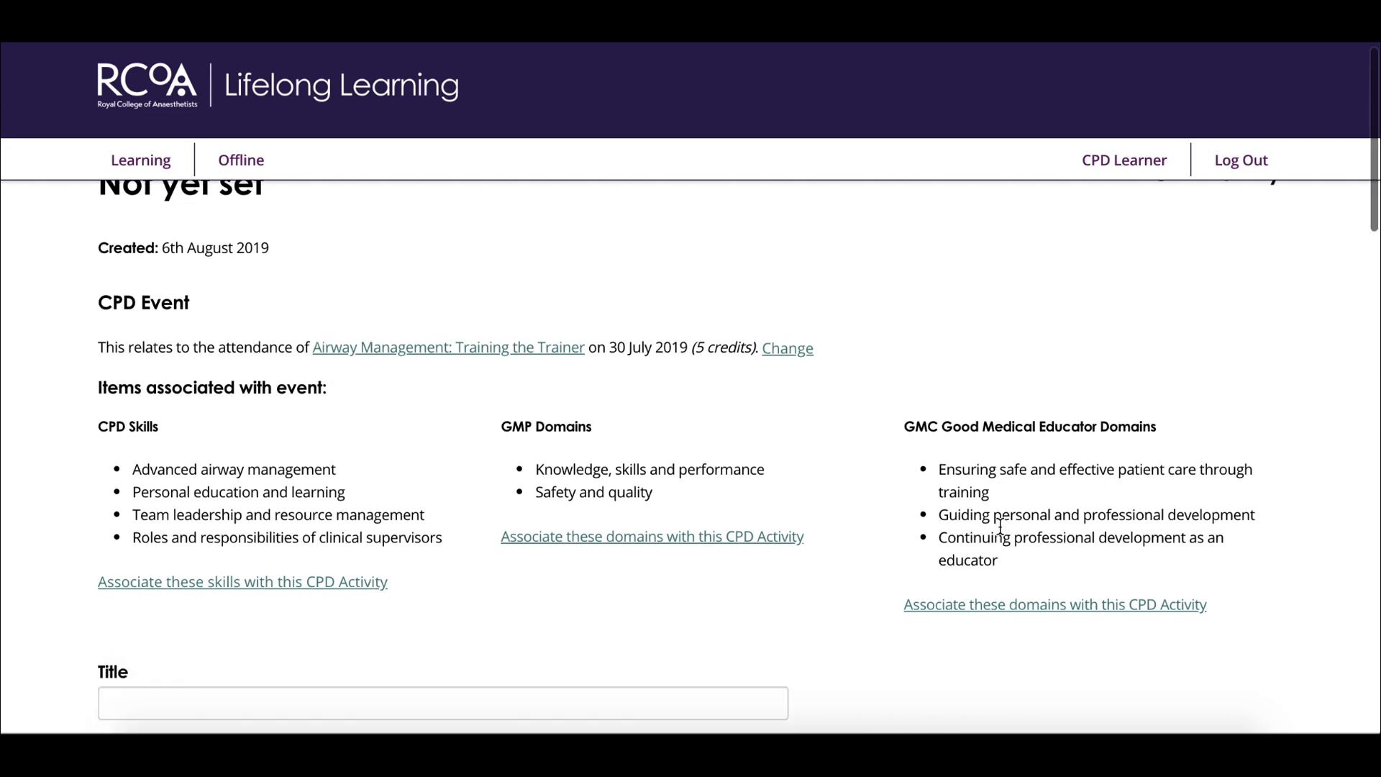
scroll(1001, 531, "down", 3)
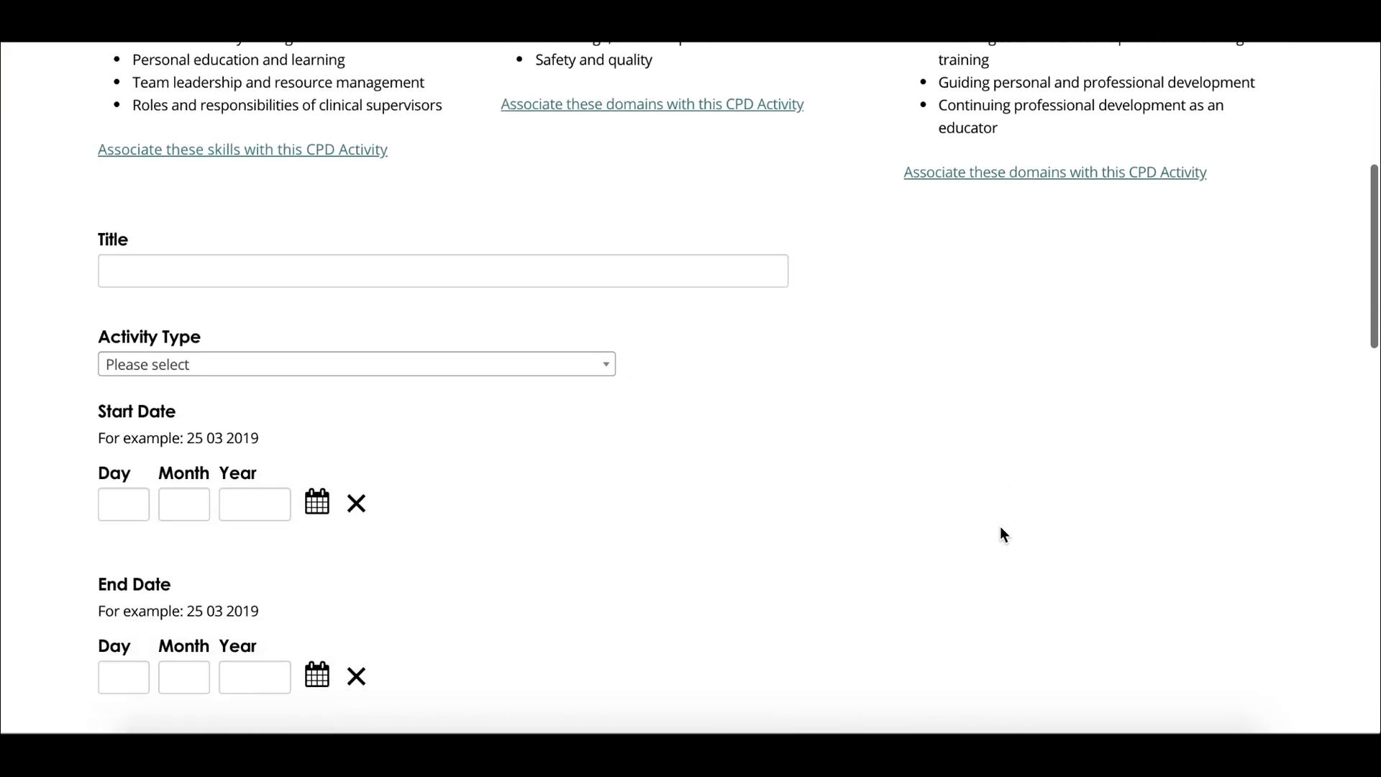
left_click(346, 273)
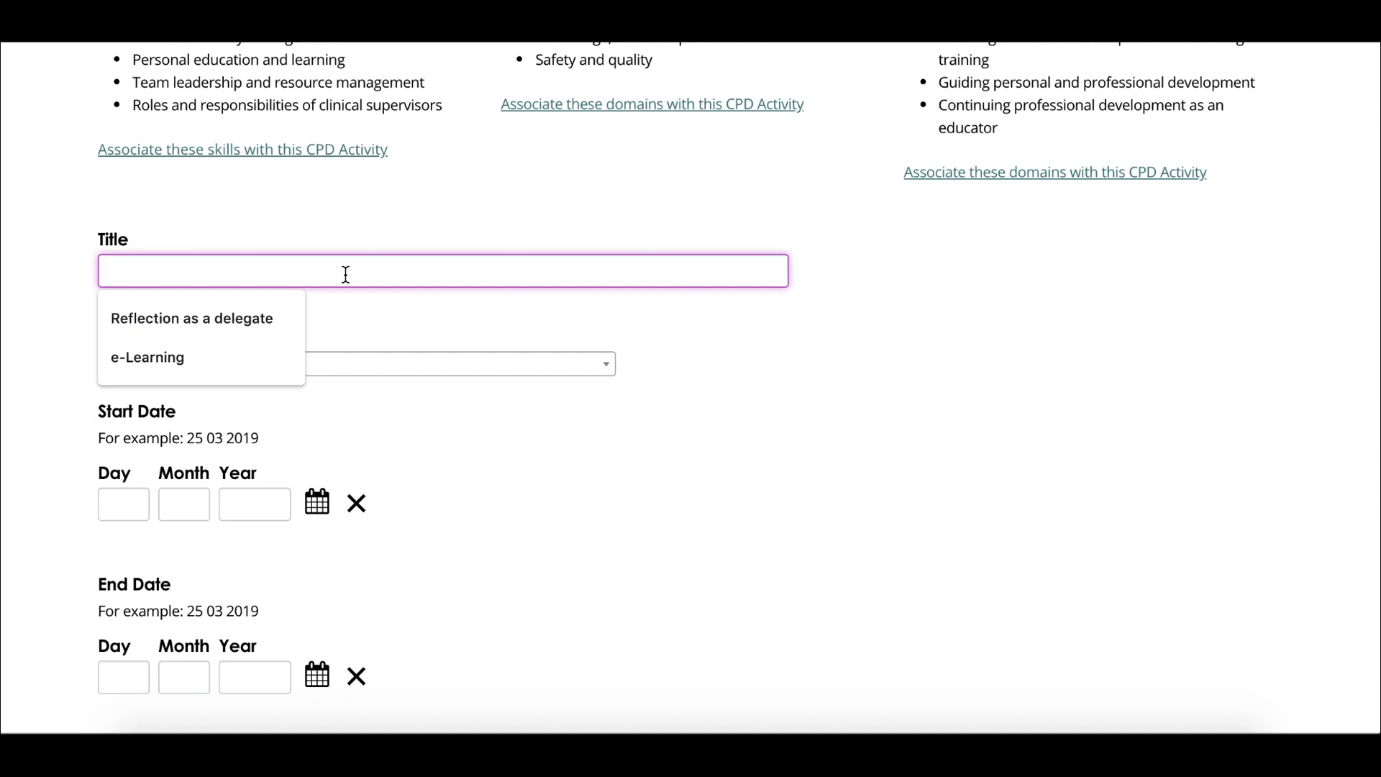
left_click(256, 319)
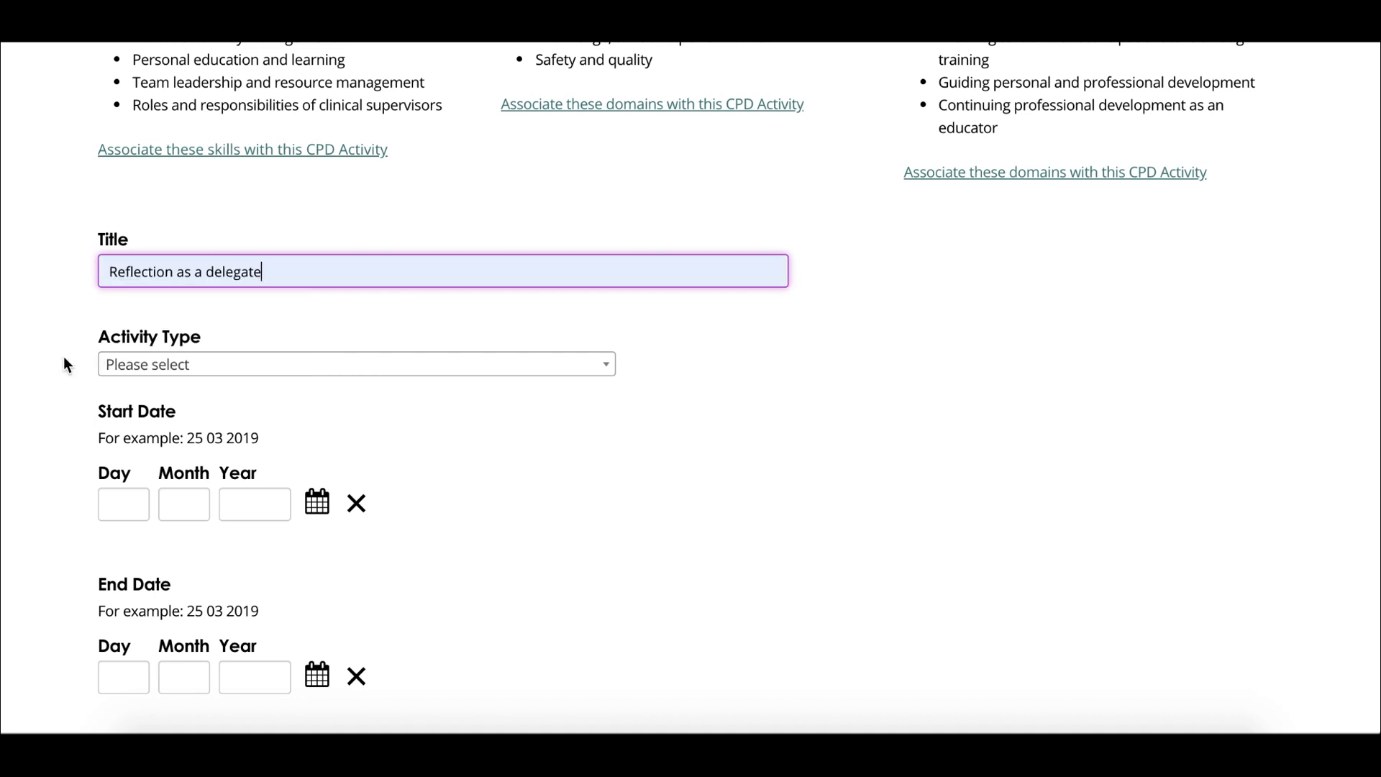
left_click(27, 367)
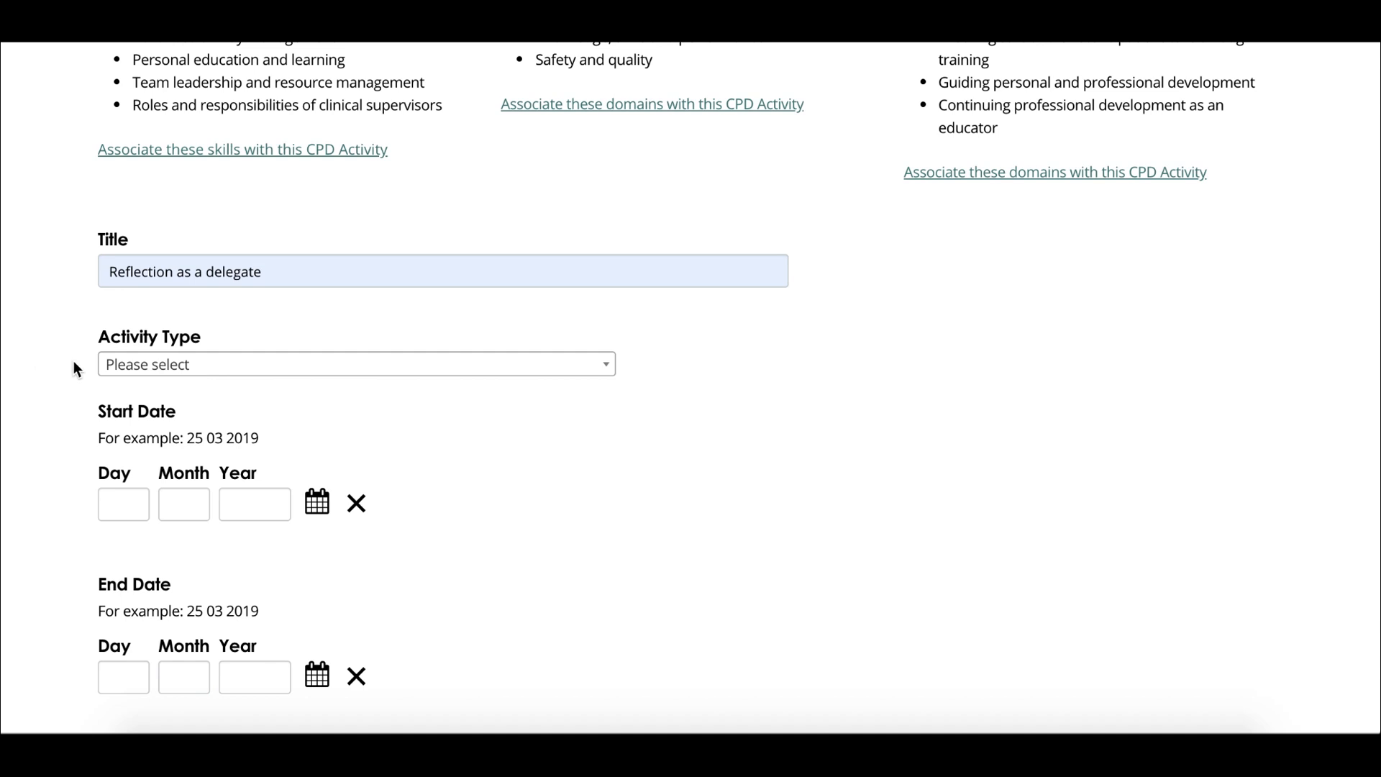
Step: Set the activity type to Educational courses/ conferences/ events
left_click(608, 373)
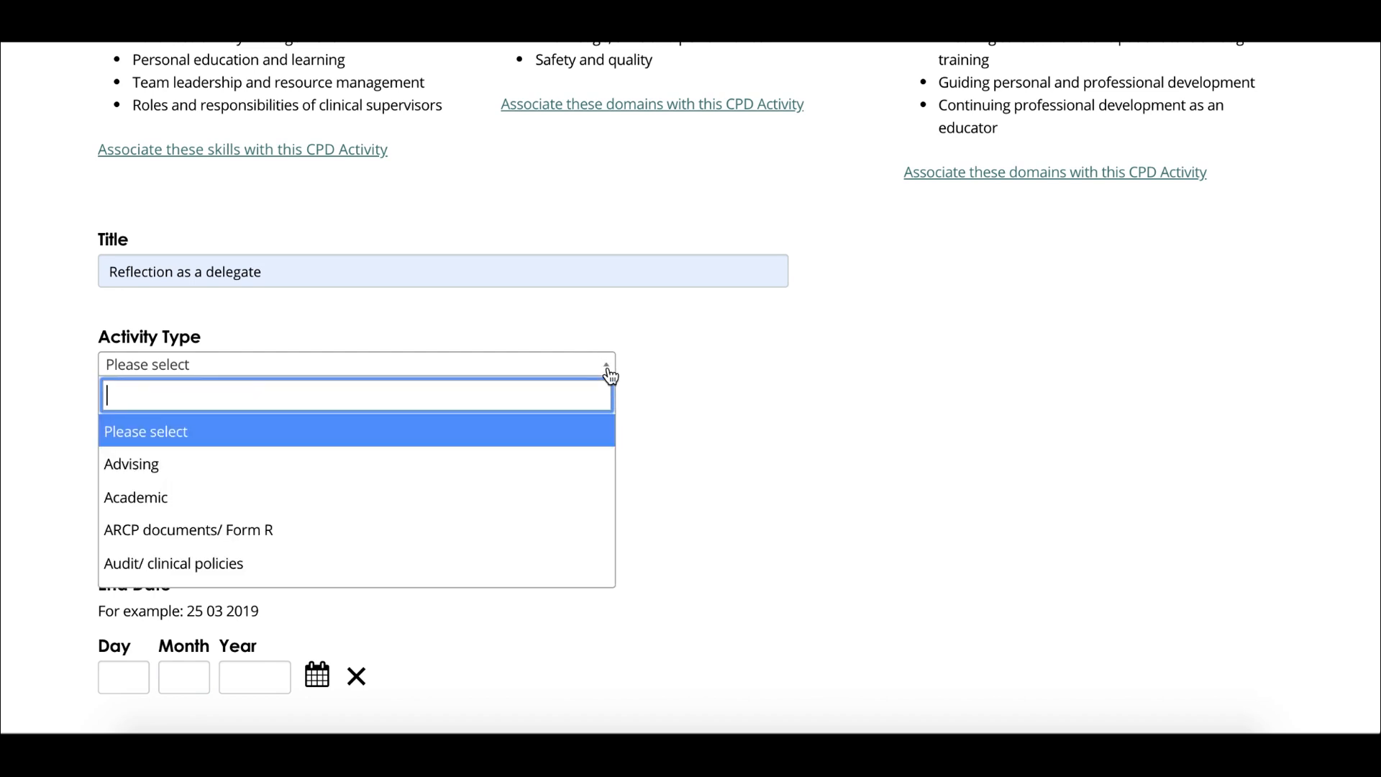
key("Down")
key("Down")
key("Down")
key("Down")
key("Down")
key("Down")
key("Down")
key("Down")
key("Down")
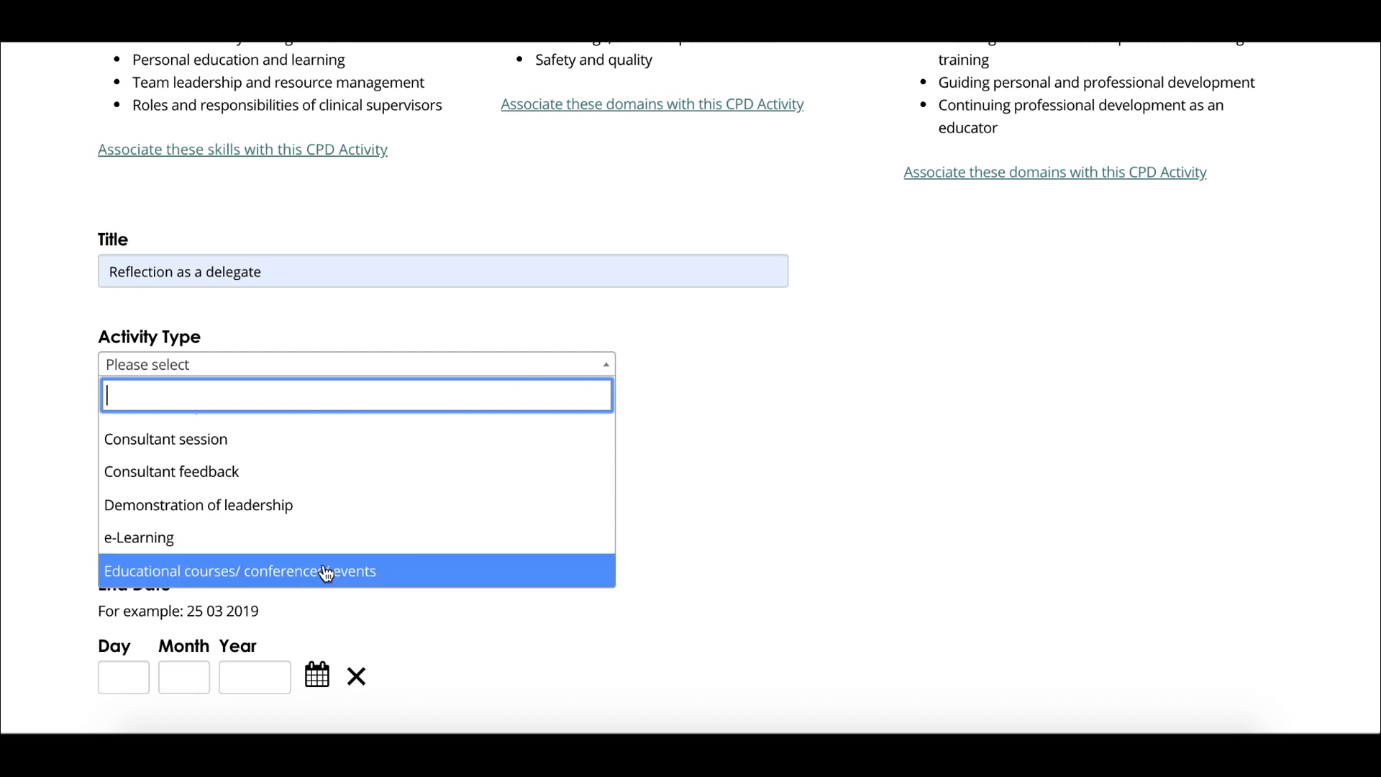
left_click(285, 584)
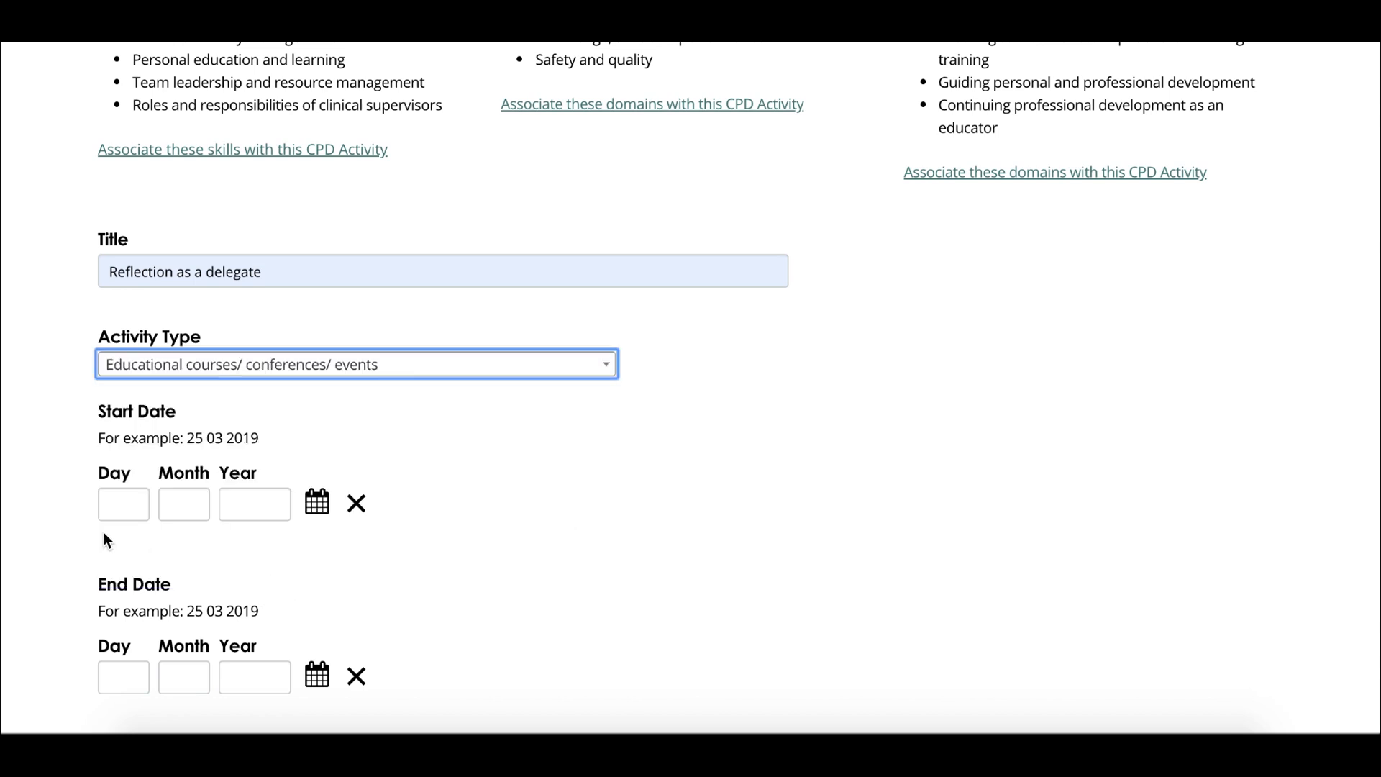
left_click(53, 534)
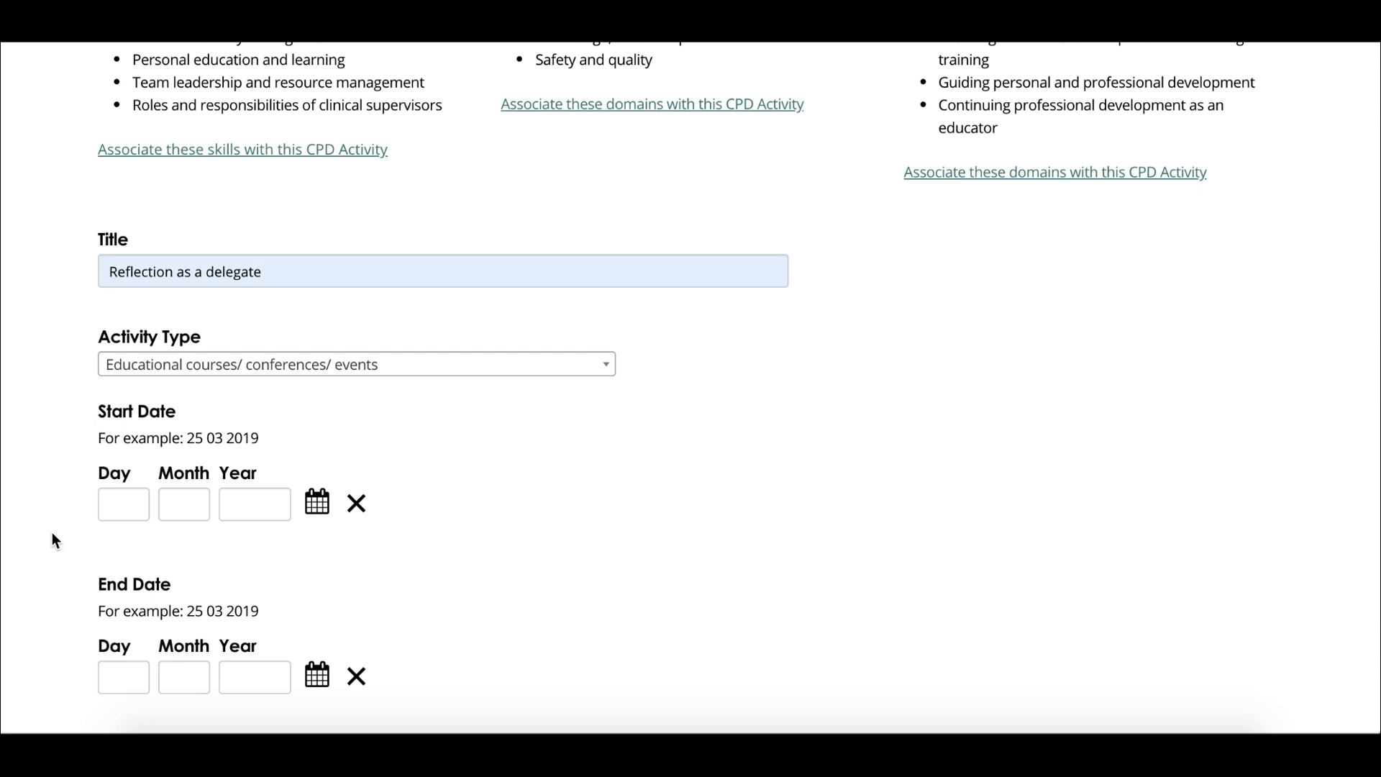
Step: Check the associated event's date and set the activity's start date to 30 07 2019
scroll(52, 539, "up", 5)
scroll(52, 532, "up", 2)
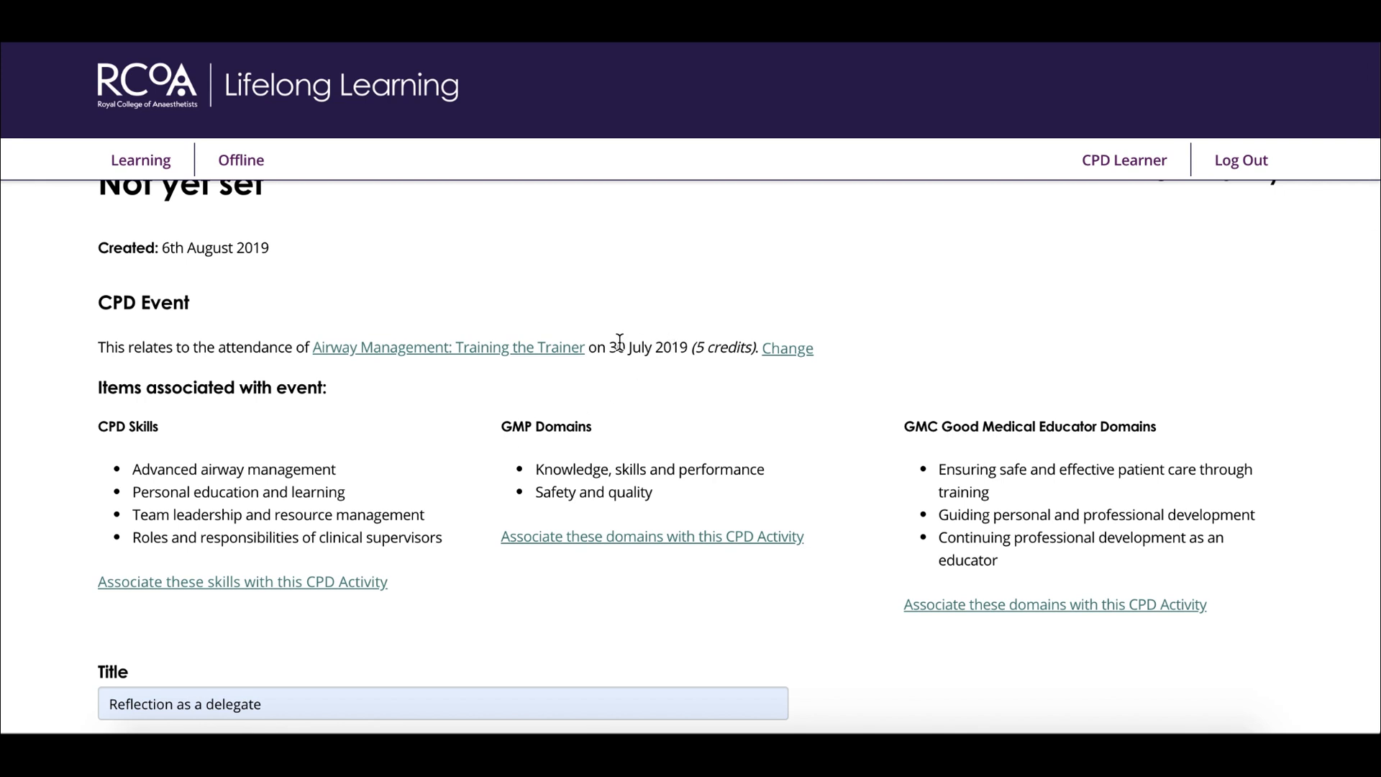
scroll(610, 394, "down", 3)
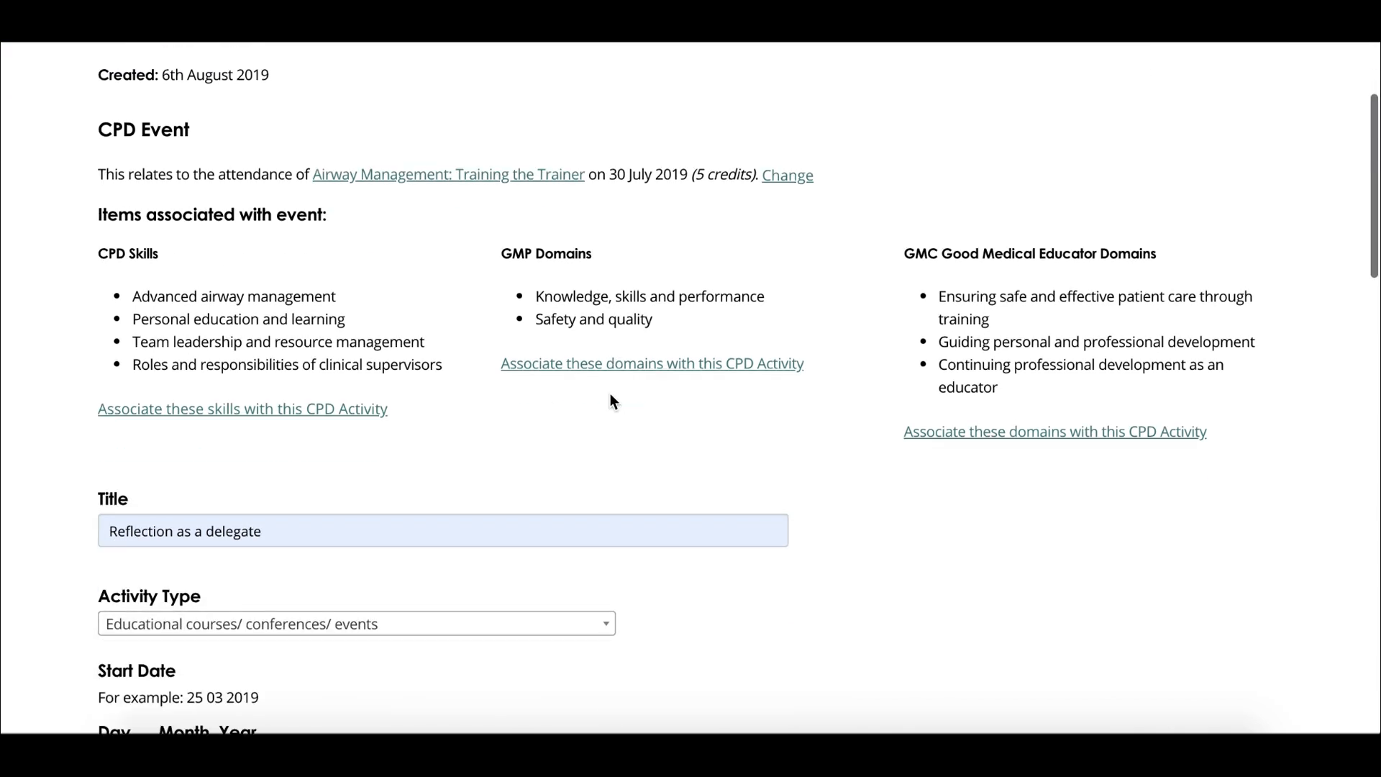
scroll(610, 400, "down", 2)
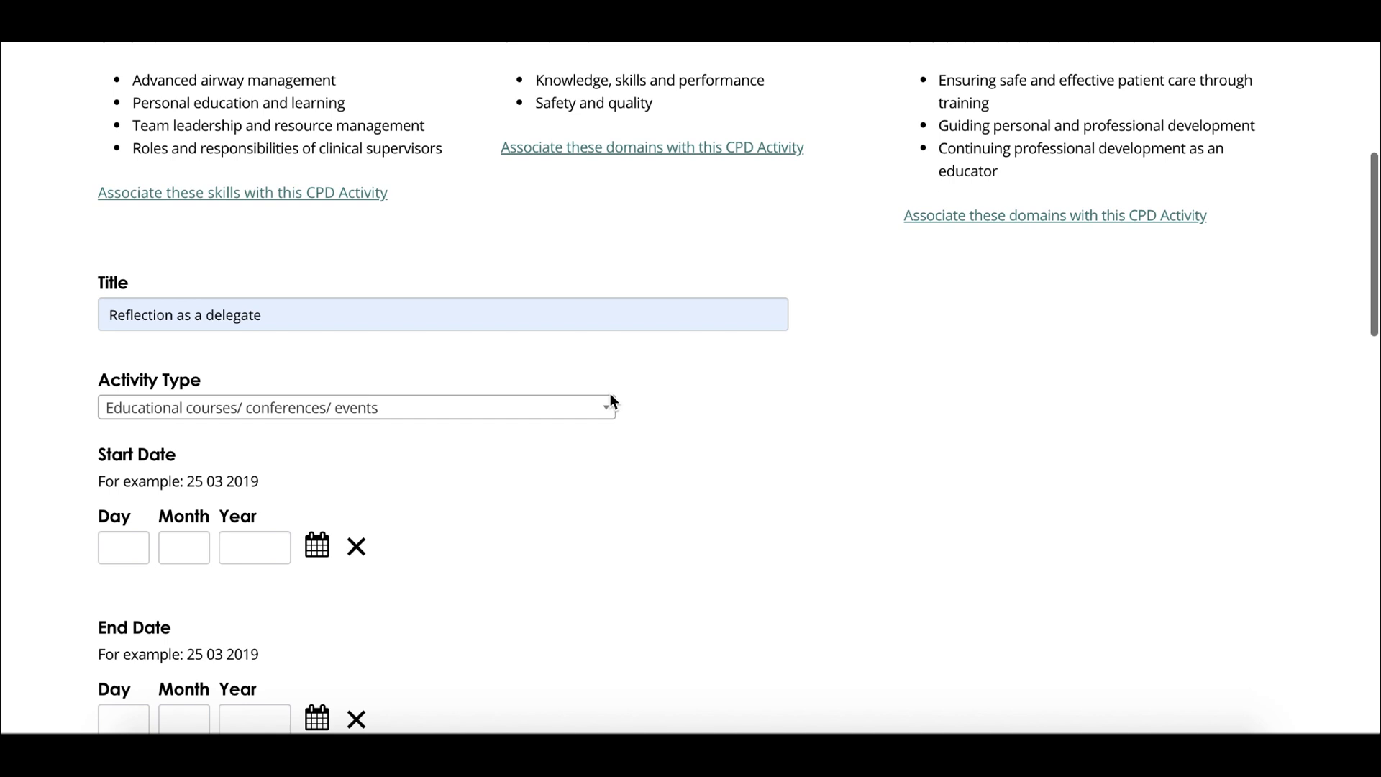
scroll(611, 397, "down", 2)
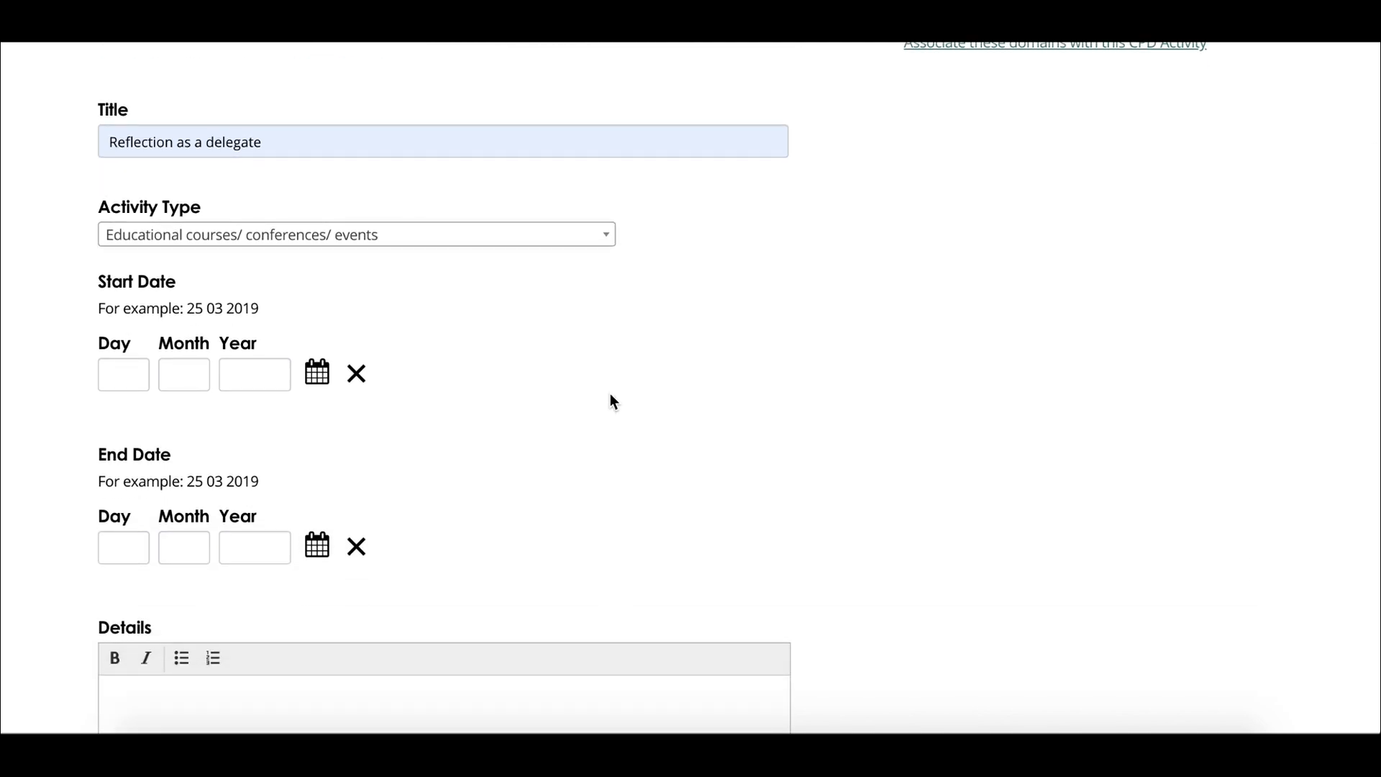
left_click(124, 375)
type("30")
left_click(192, 375)
type("07")
type("2019")
key("Tab")
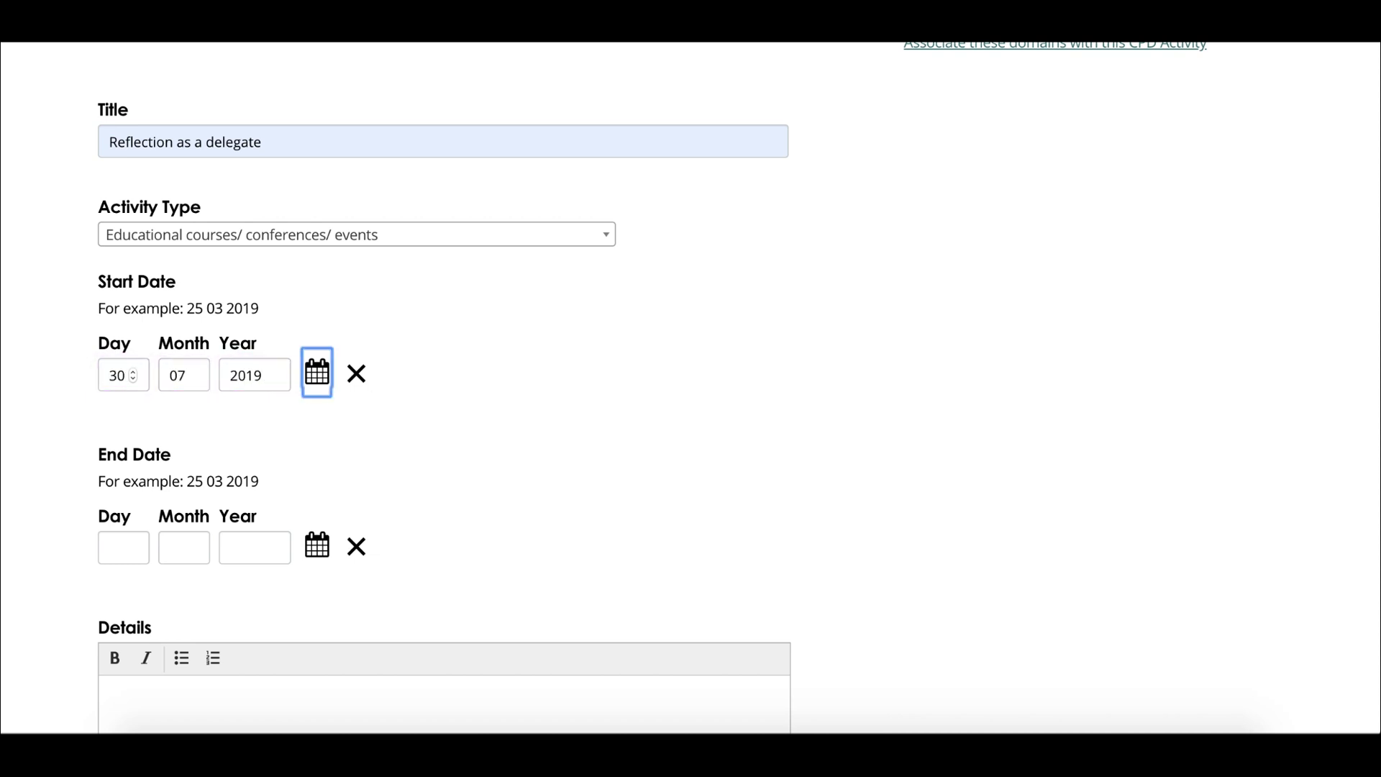
Step: Set the activity's end date to 30 07 2019
left_click(116, 545)
type("30")
left_click(190, 547)
type("07")
key("Tab")
type("2019")
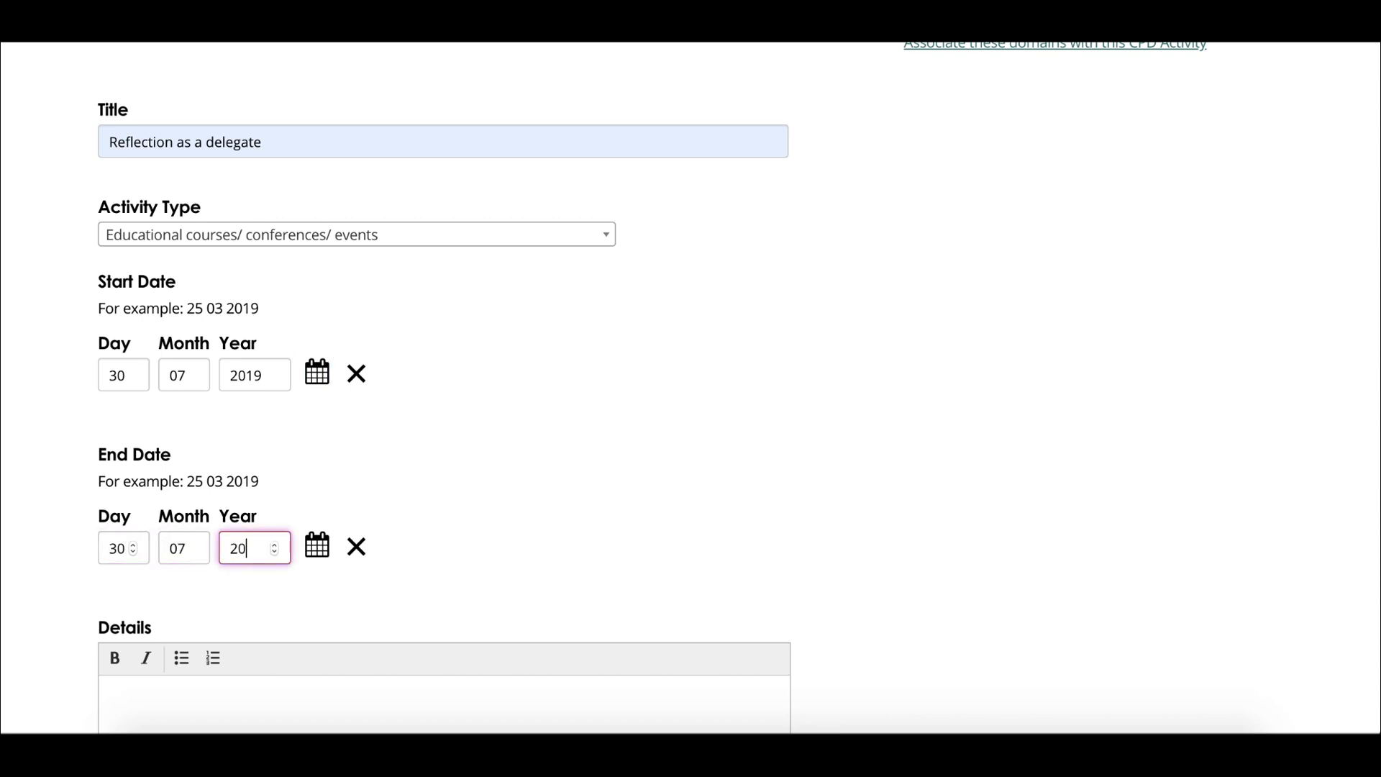
left_click(42, 538)
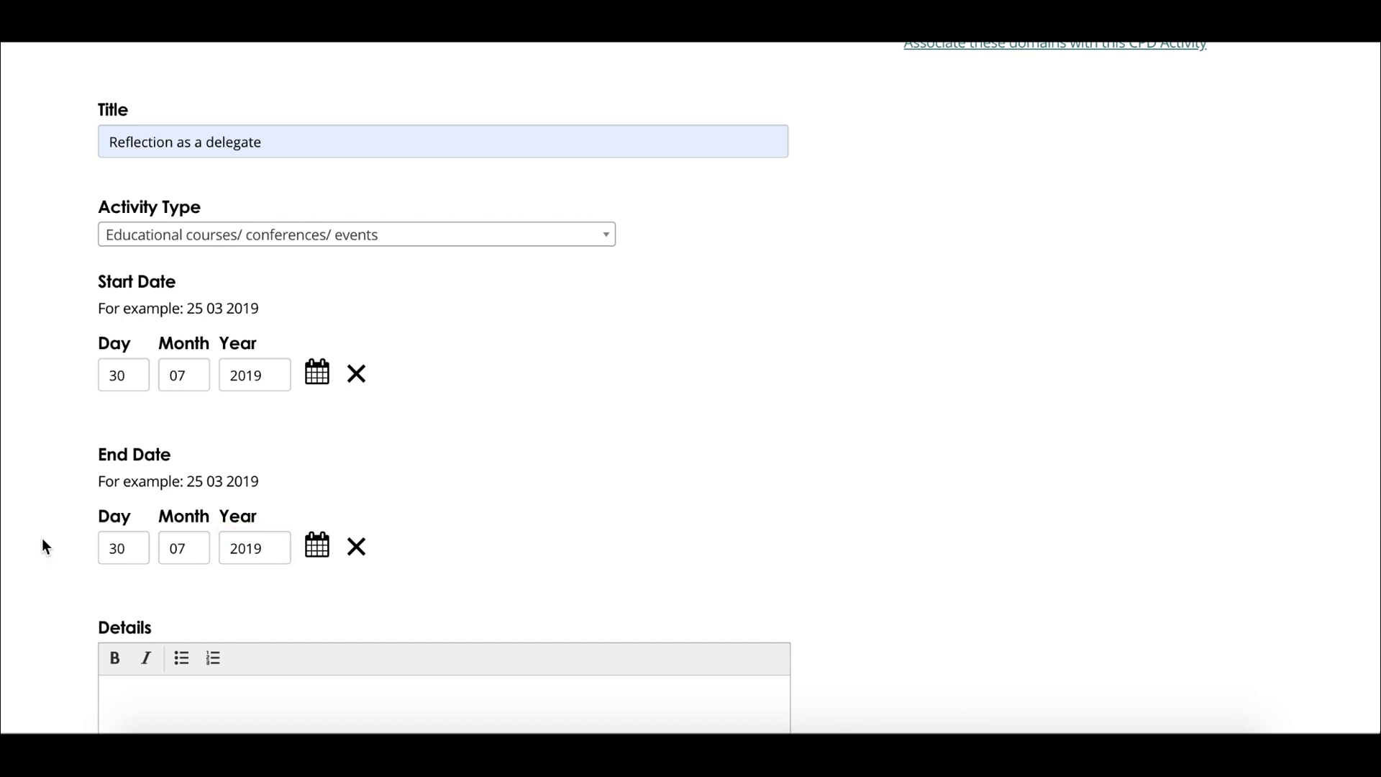
Step: Enter "Reflection as a delegate" as the activity's details
scroll(43, 539, "down", 2)
scroll(41, 538, "down", 3)
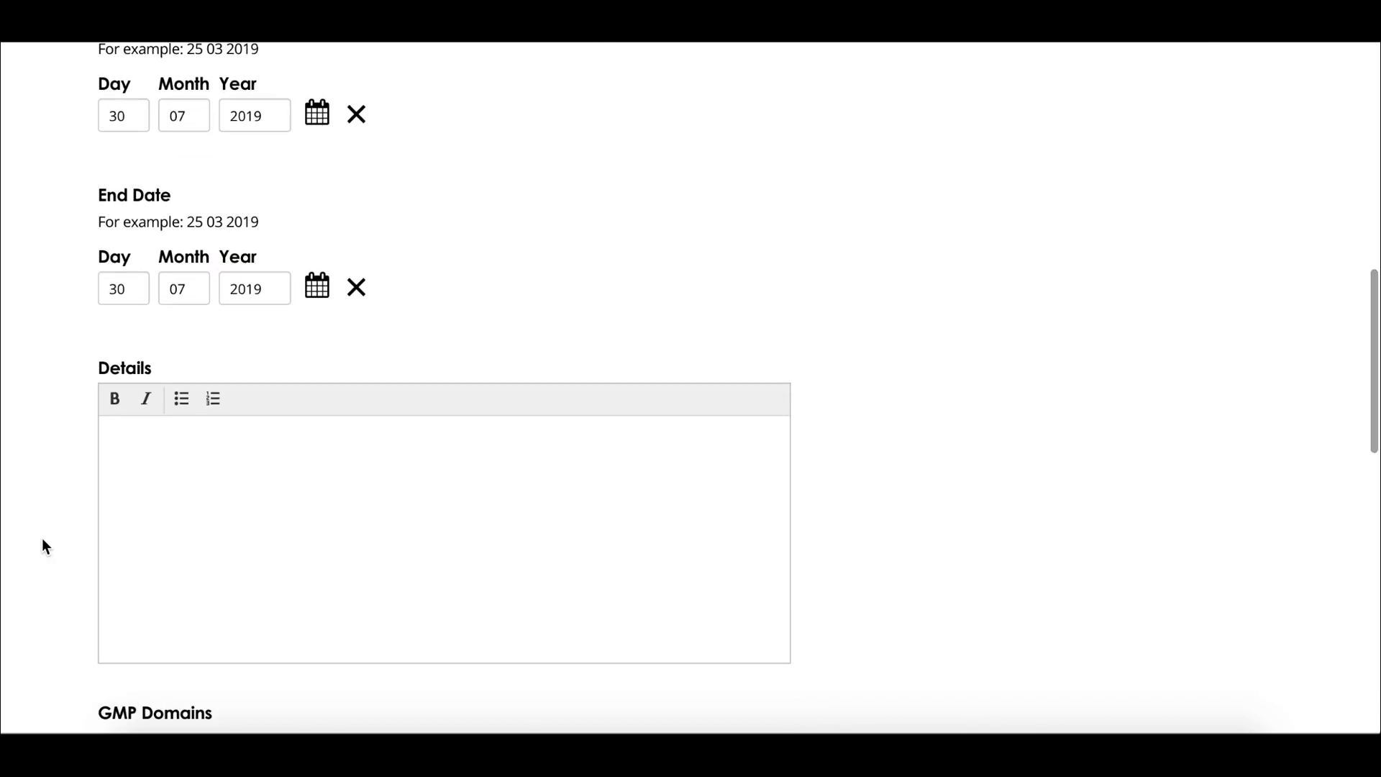
left_click(176, 518)
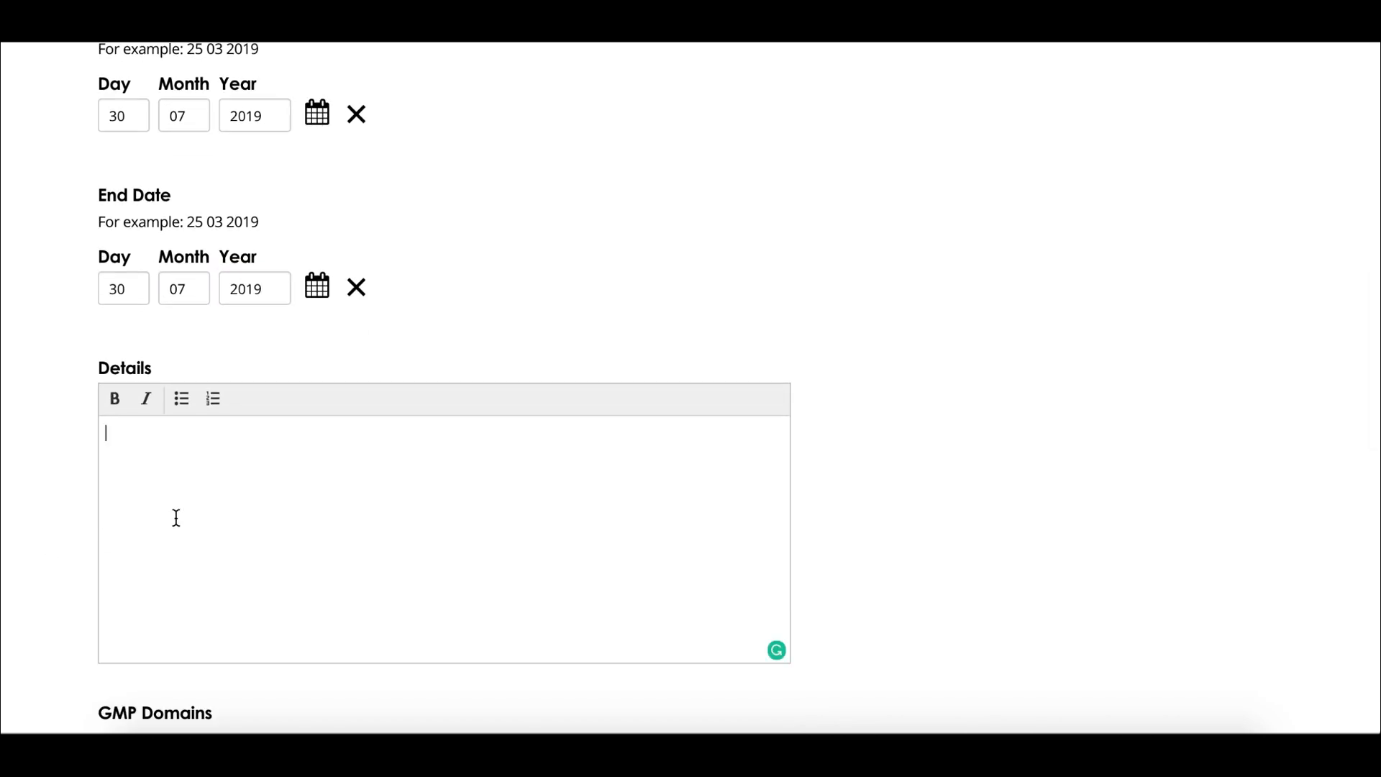
type("Reflection as a delegate")
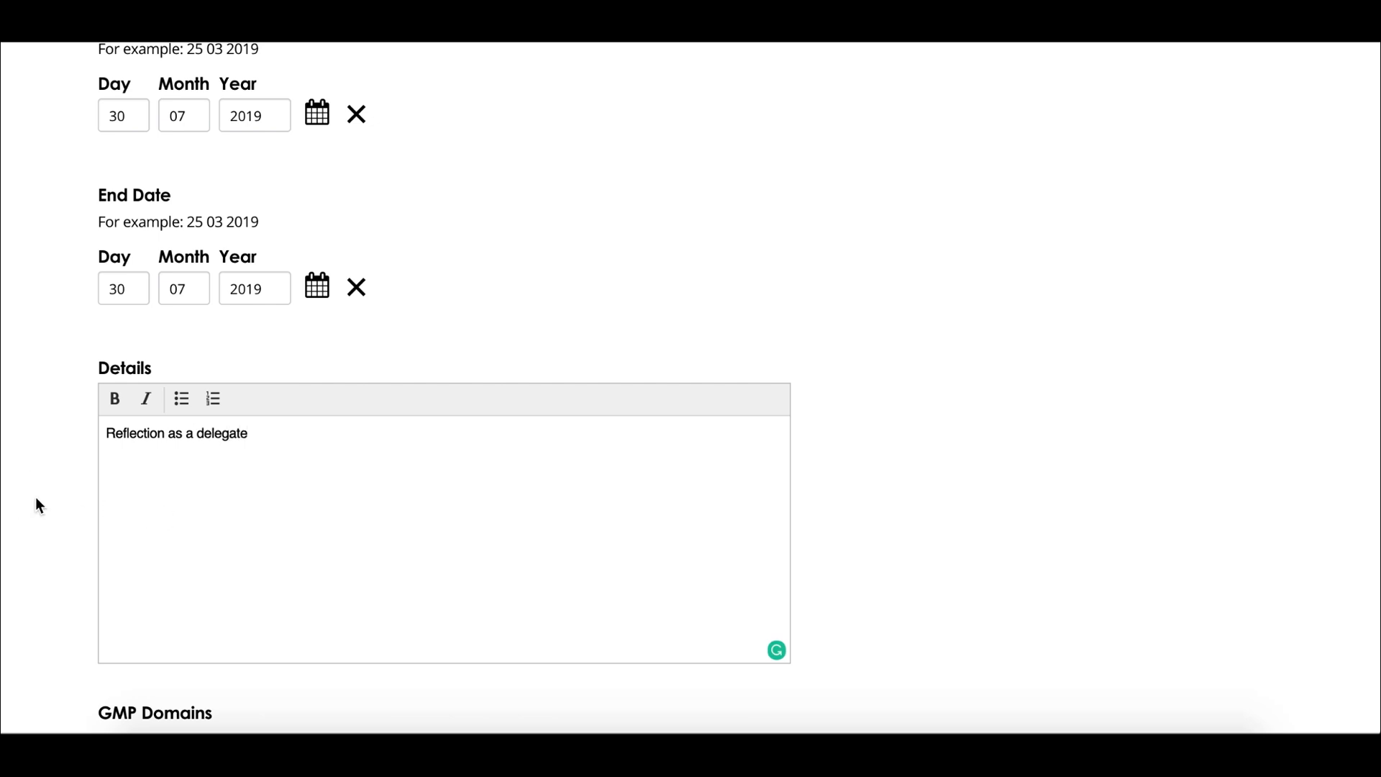
Step: Examine the GMP domains, GMC Good Medical Educator domains, CPD credits and CPD skills sections of the activity form
scroll(36, 497, "down", 3)
scroll(36, 497, "down", 1)
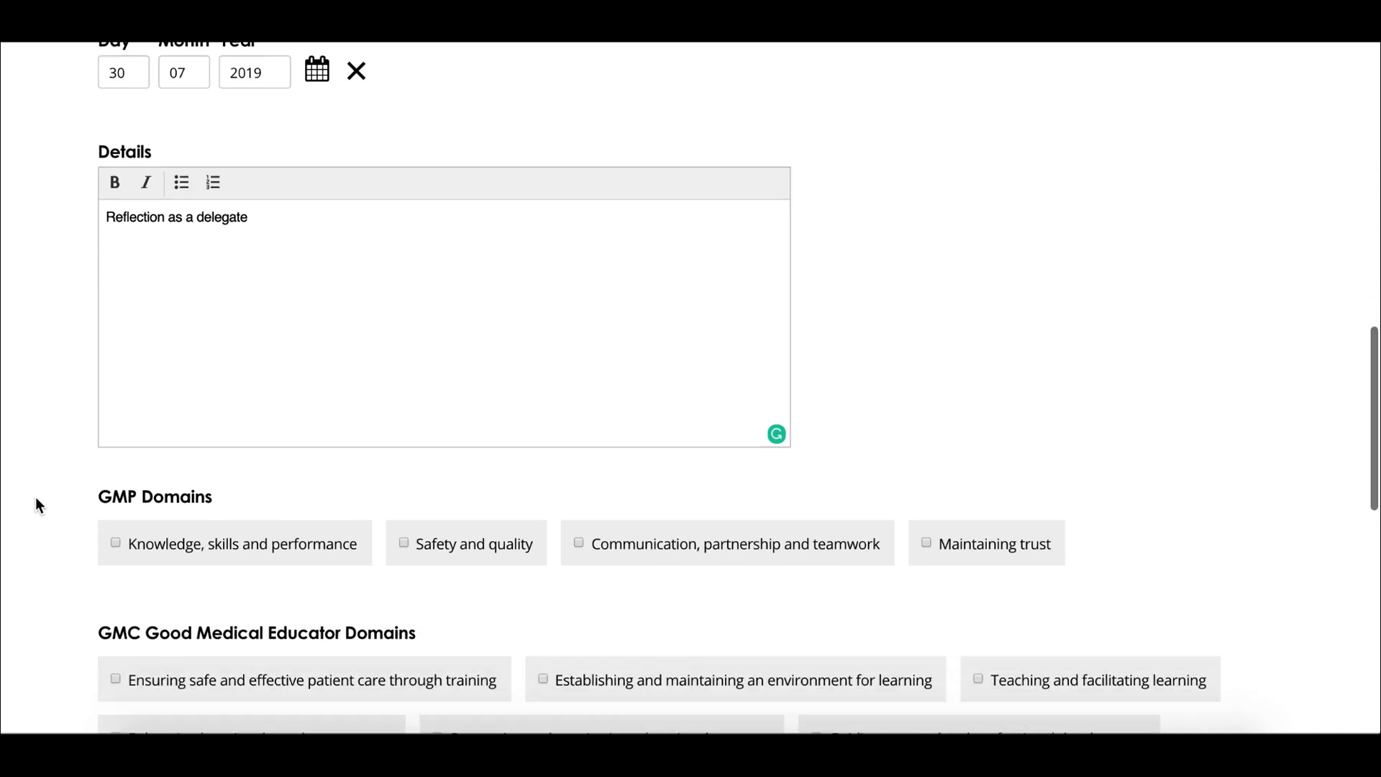
scroll(36, 497, "down", 2)
scroll(36, 497, "down", 1)
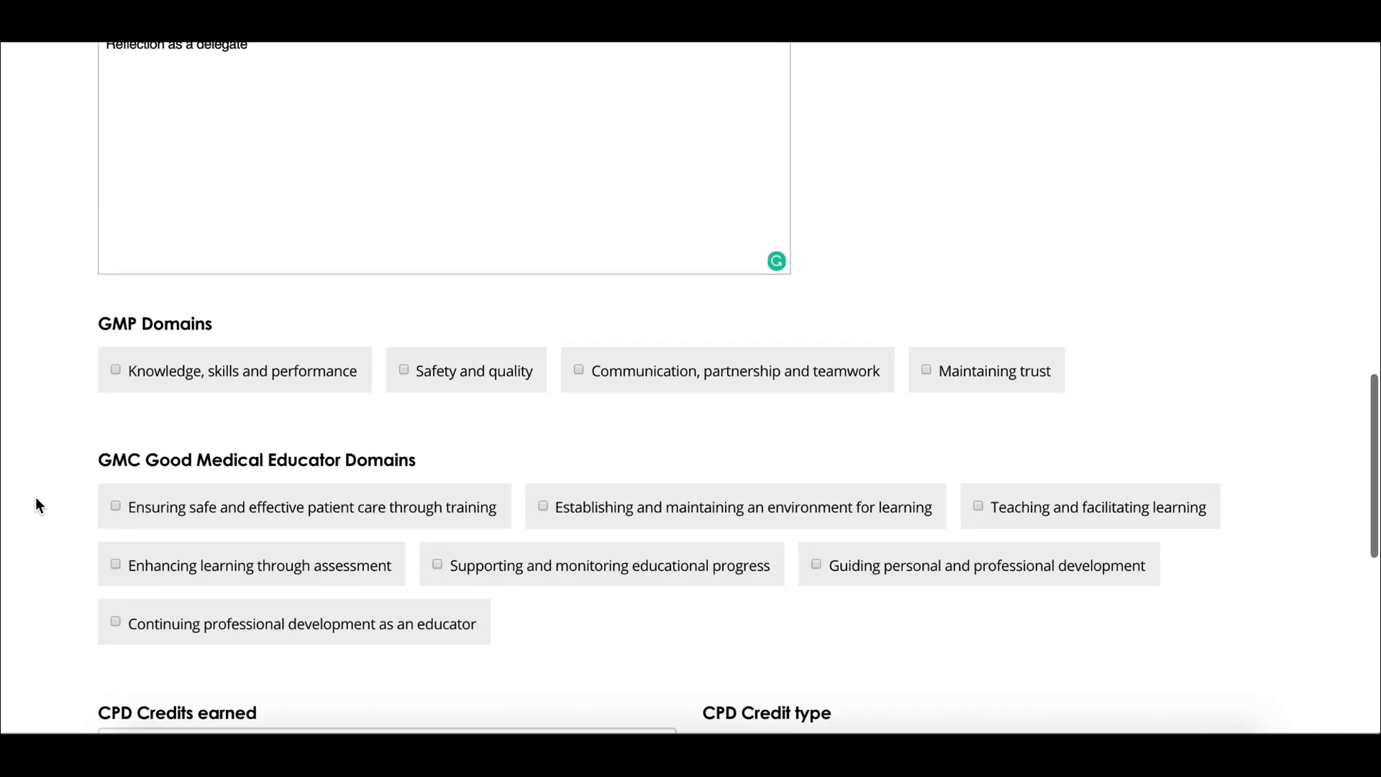
scroll(36, 498, "down", 1)
scroll(36, 497, "down", 1)
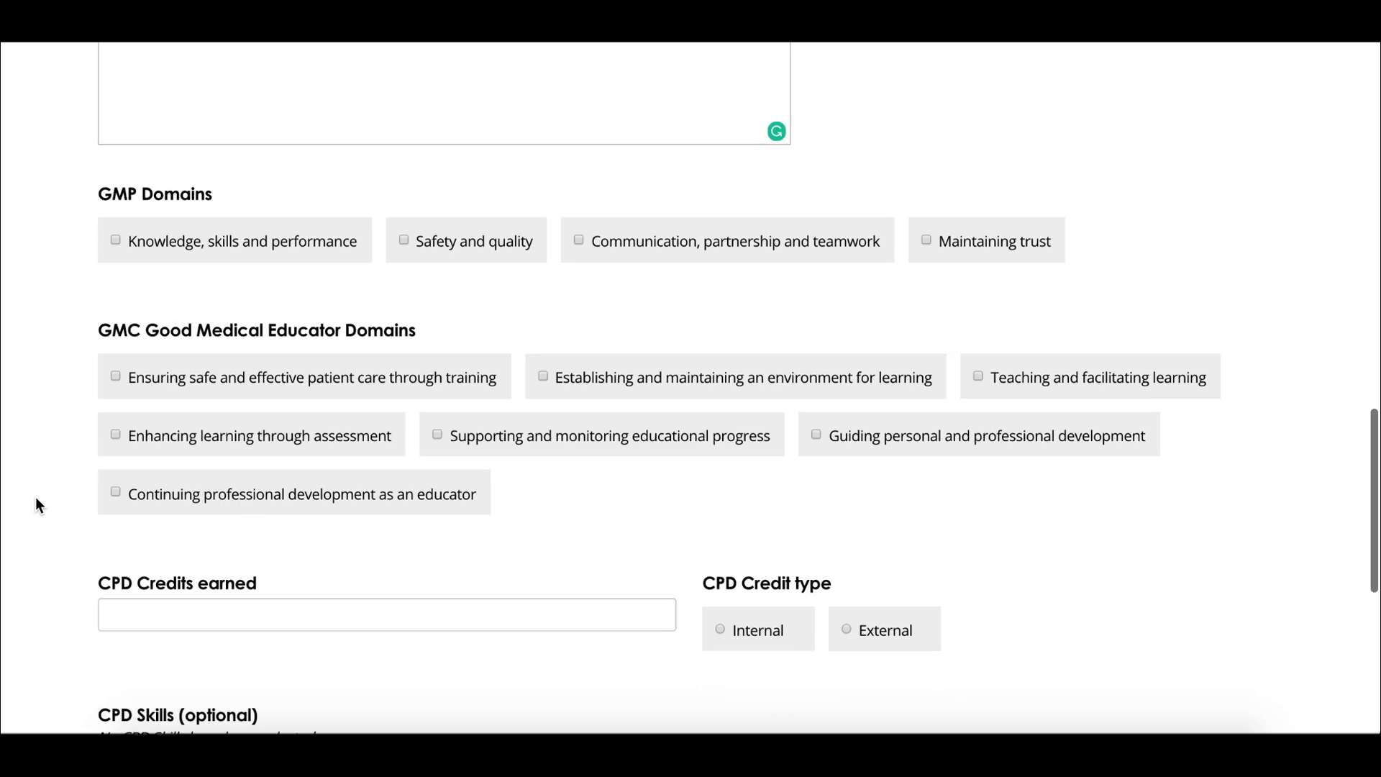
scroll(36, 497, "down", 1)
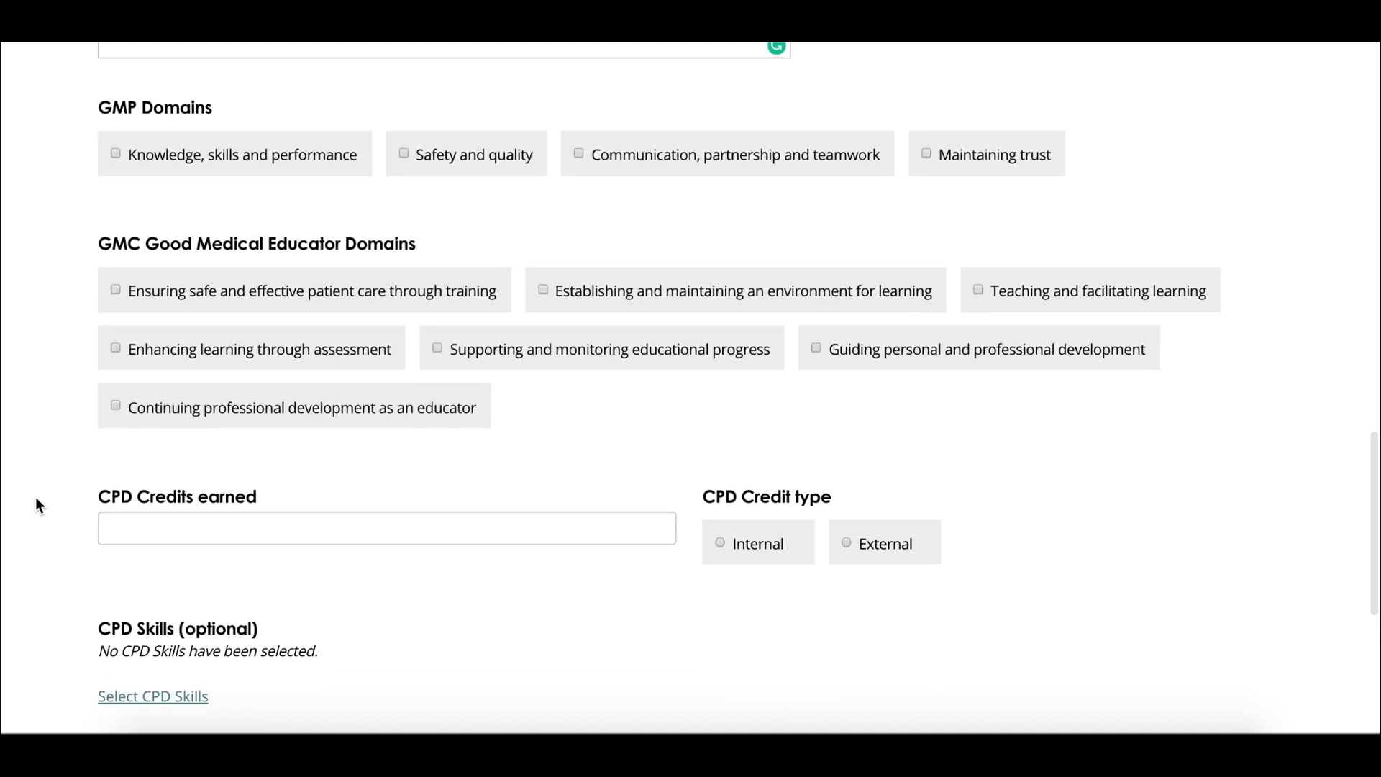
Step: Associate the CPD skills listed for the Airway Management event with this CPD activity
scroll(36, 498, "up", 6)
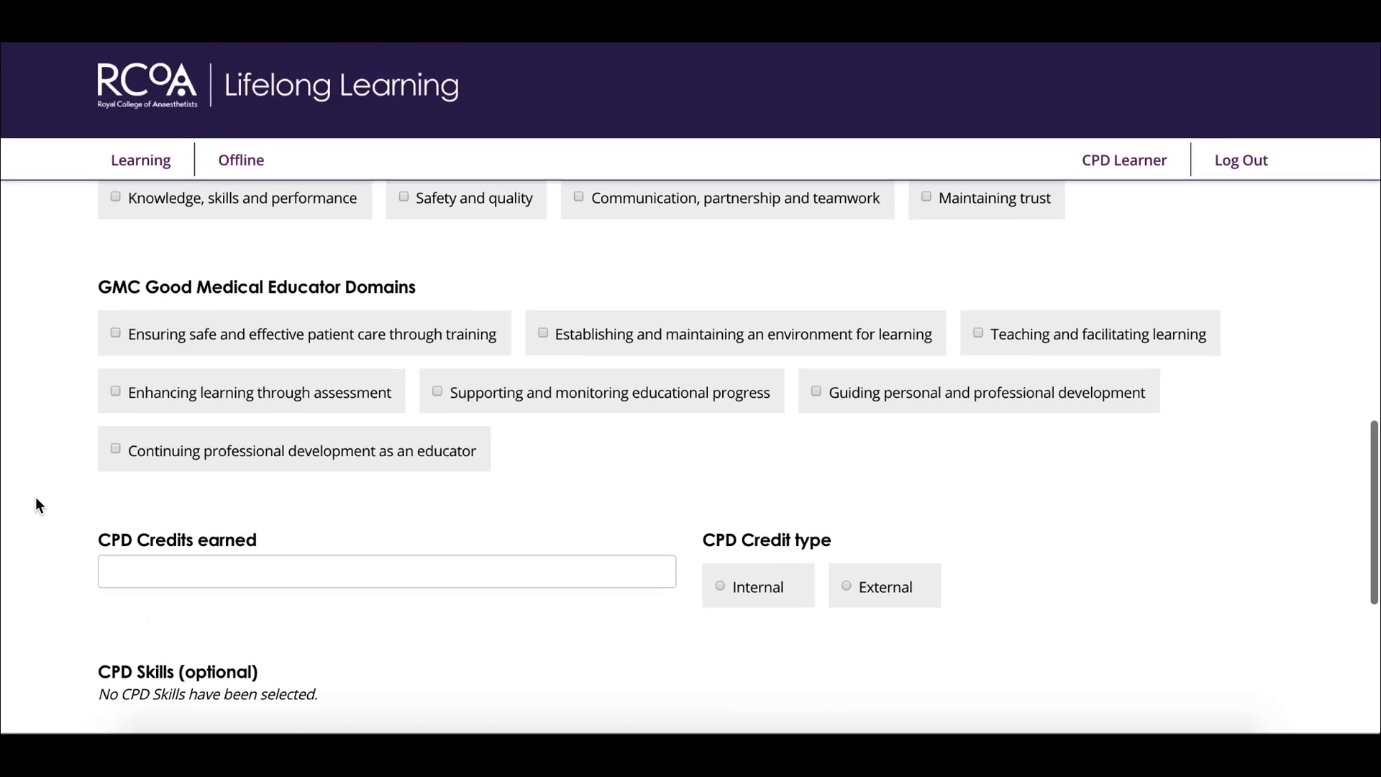
scroll(36, 498, "up", 7)
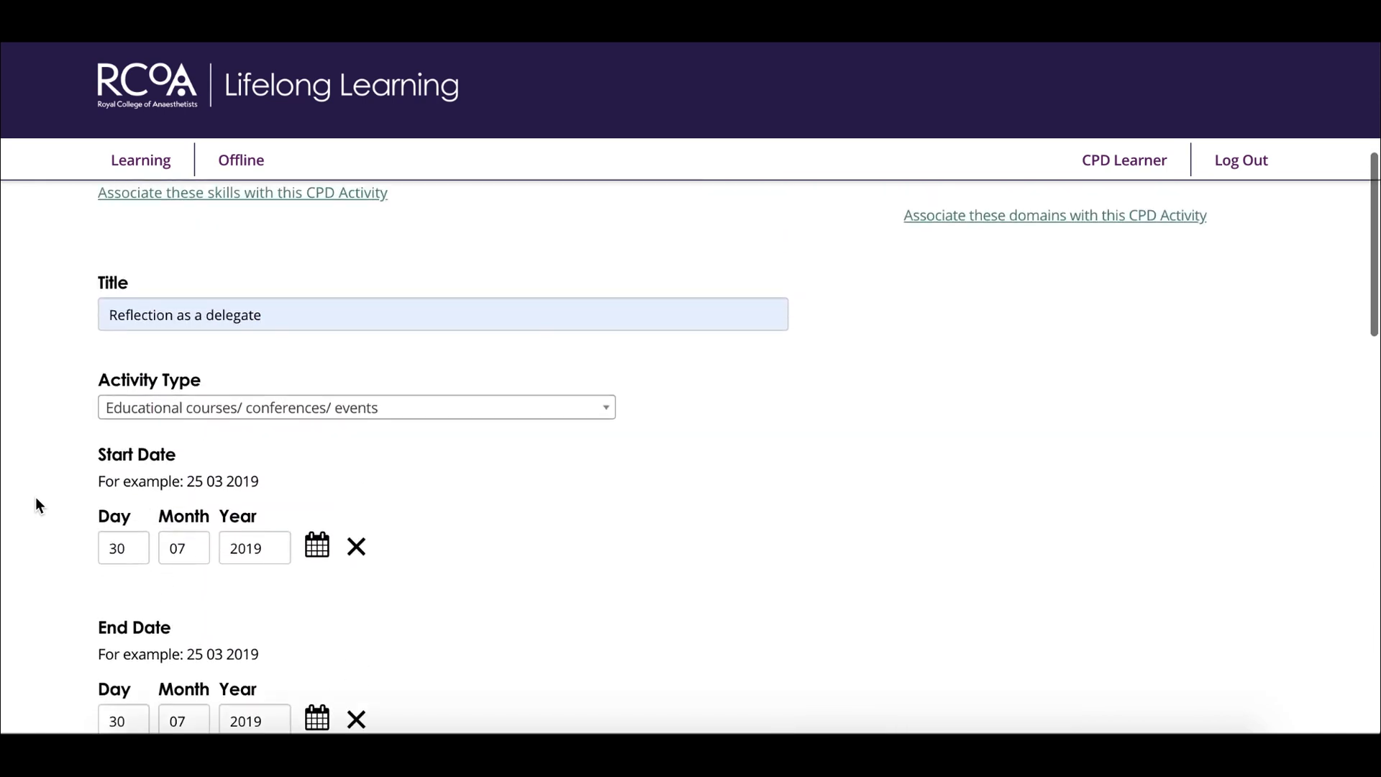
scroll(36, 498, "up", 3)
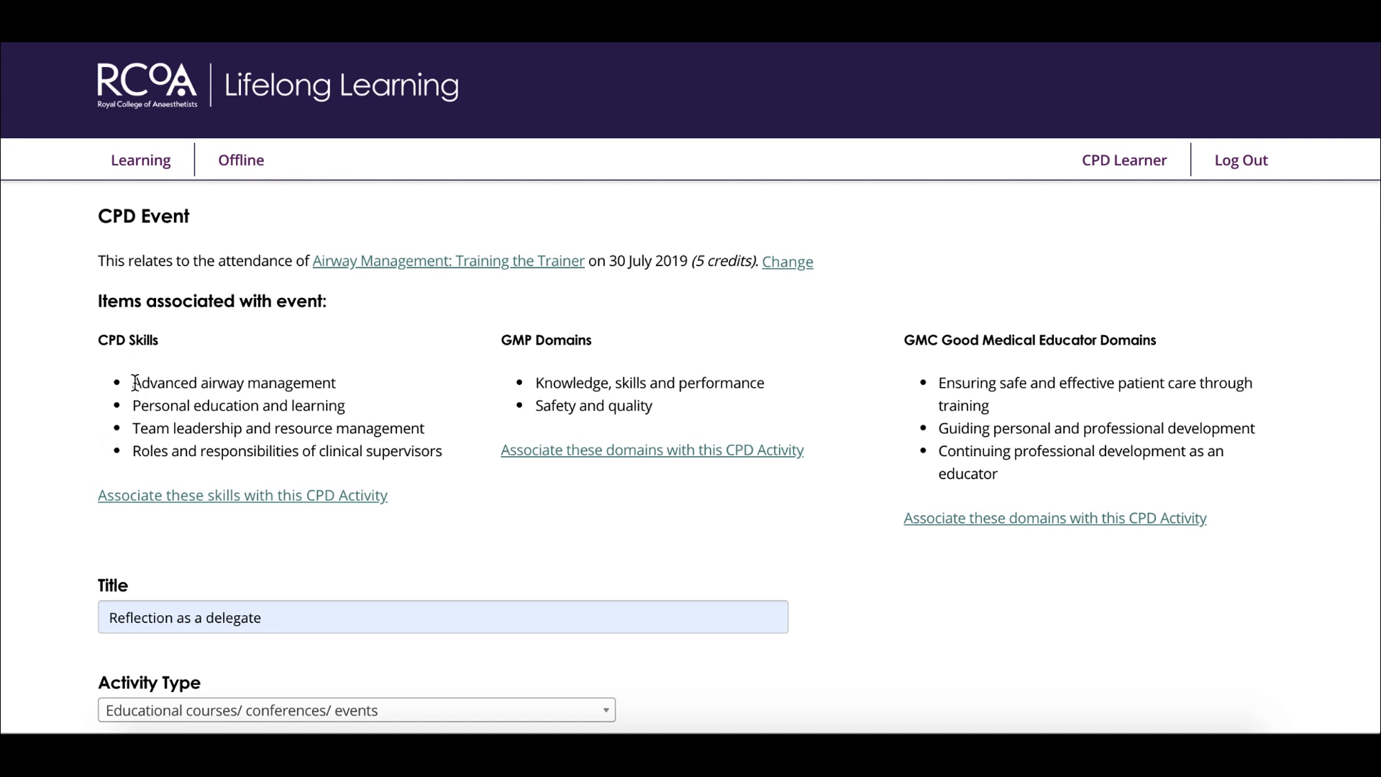
left_click_drag(136, 383, 451, 456)
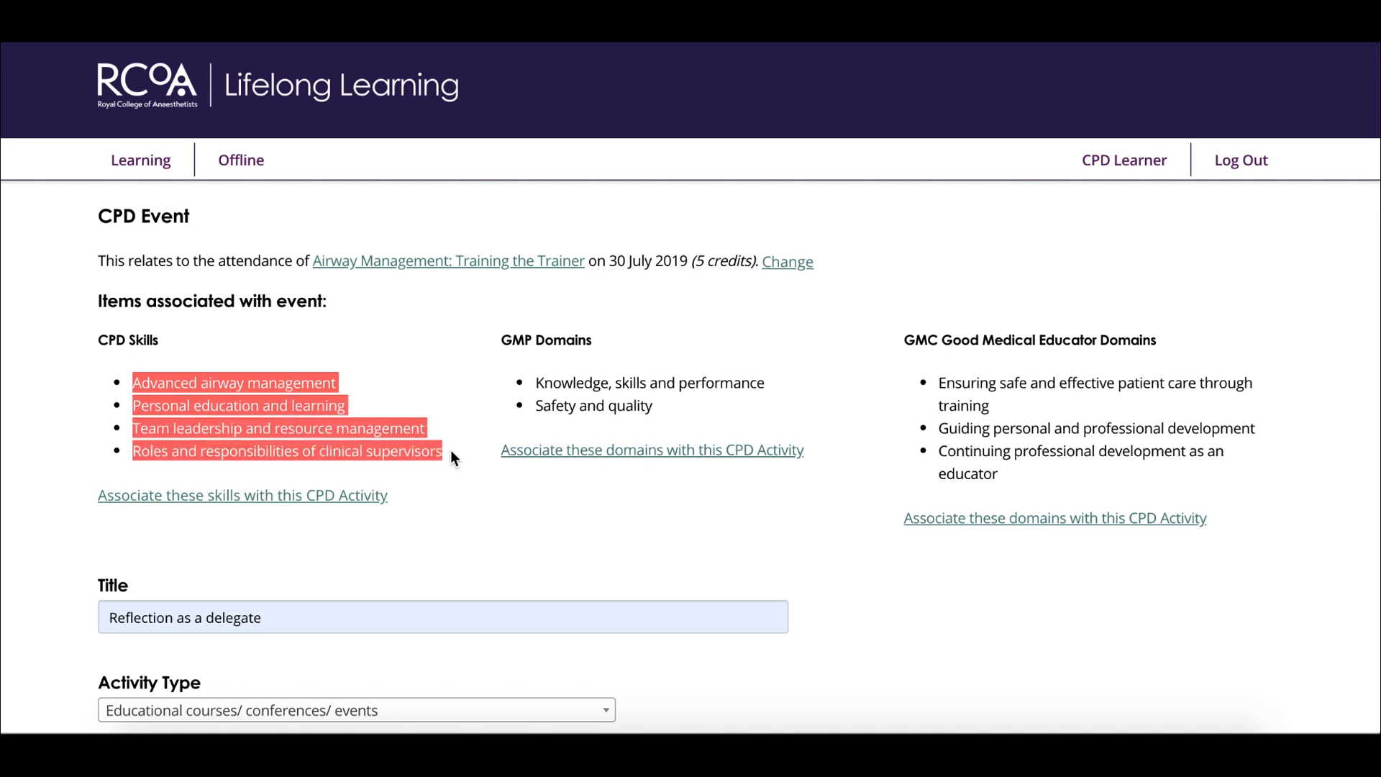
left_click(353, 498)
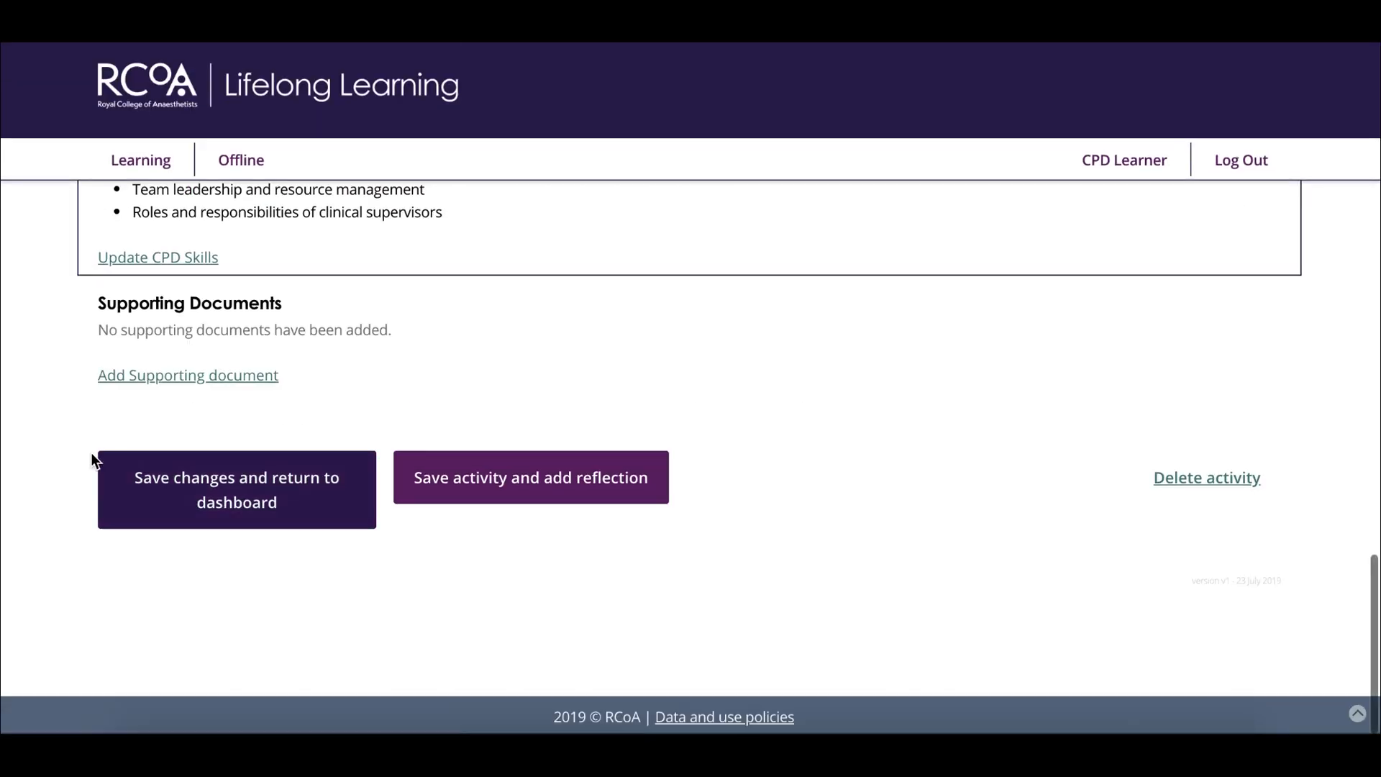
left_click(46, 455)
Step: Open the activity's CPD skills for updating and select all skills under Airway and resuscitation
scroll(47, 453, "up", 3)
scroll(47, 453, "up", 1)
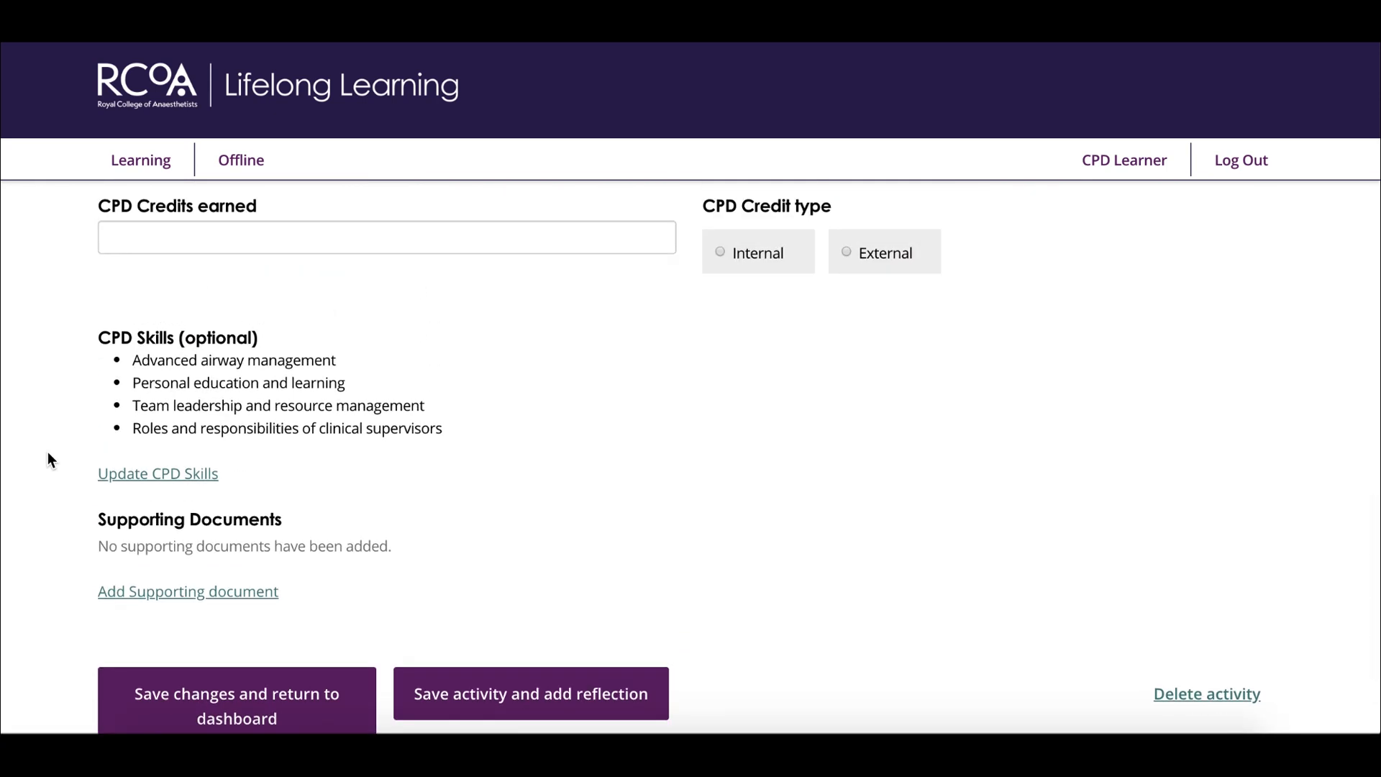
left_click(120, 480)
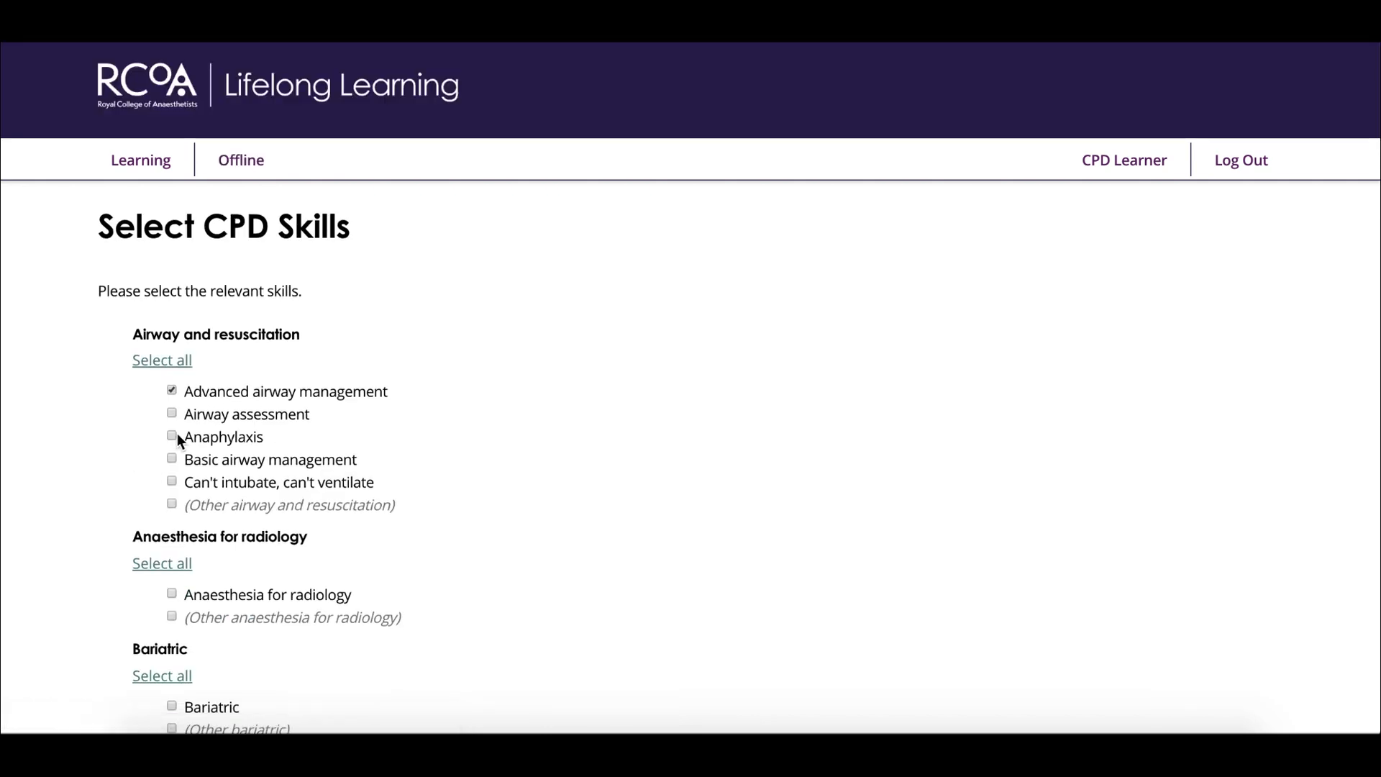
left_click(206, 395)
left_click(206, 416)
left_click(201, 458)
left_click(155, 368)
left_click(90, 434)
Step: Look through the remaining CPD skill categories down to Vascular surgery at the end of the list
scroll(89, 435, "down", 10)
scroll(89, 434, "down", 12)
scroll(89, 434, "down", 12)
scroll(89, 434, "down", 12)
scroll(89, 434, "down", 12)
scroll(89, 434, "down", 12)
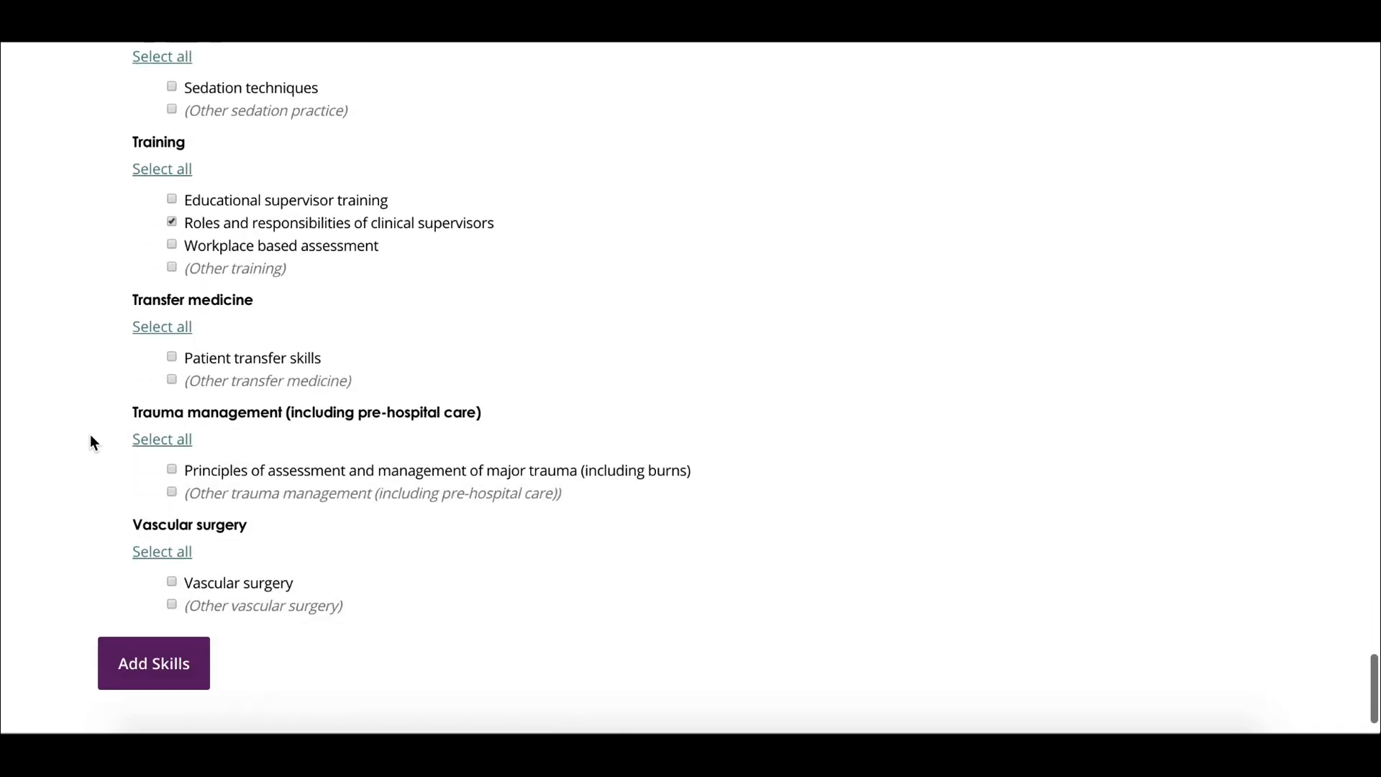
Step: Add the selected skills to the CPD activity and review its updated CPD skills section
scroll(89, 434, "down", 2)
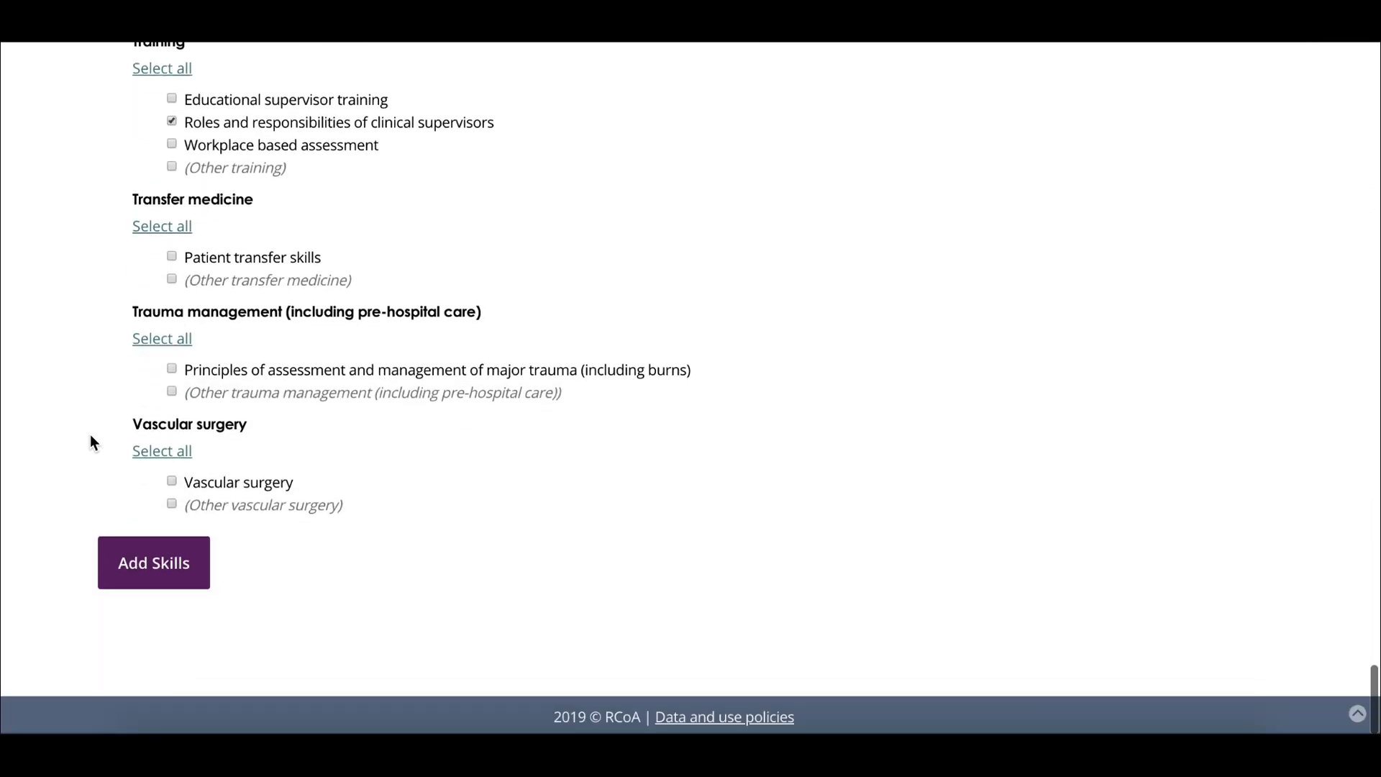
left_click(153, 576)
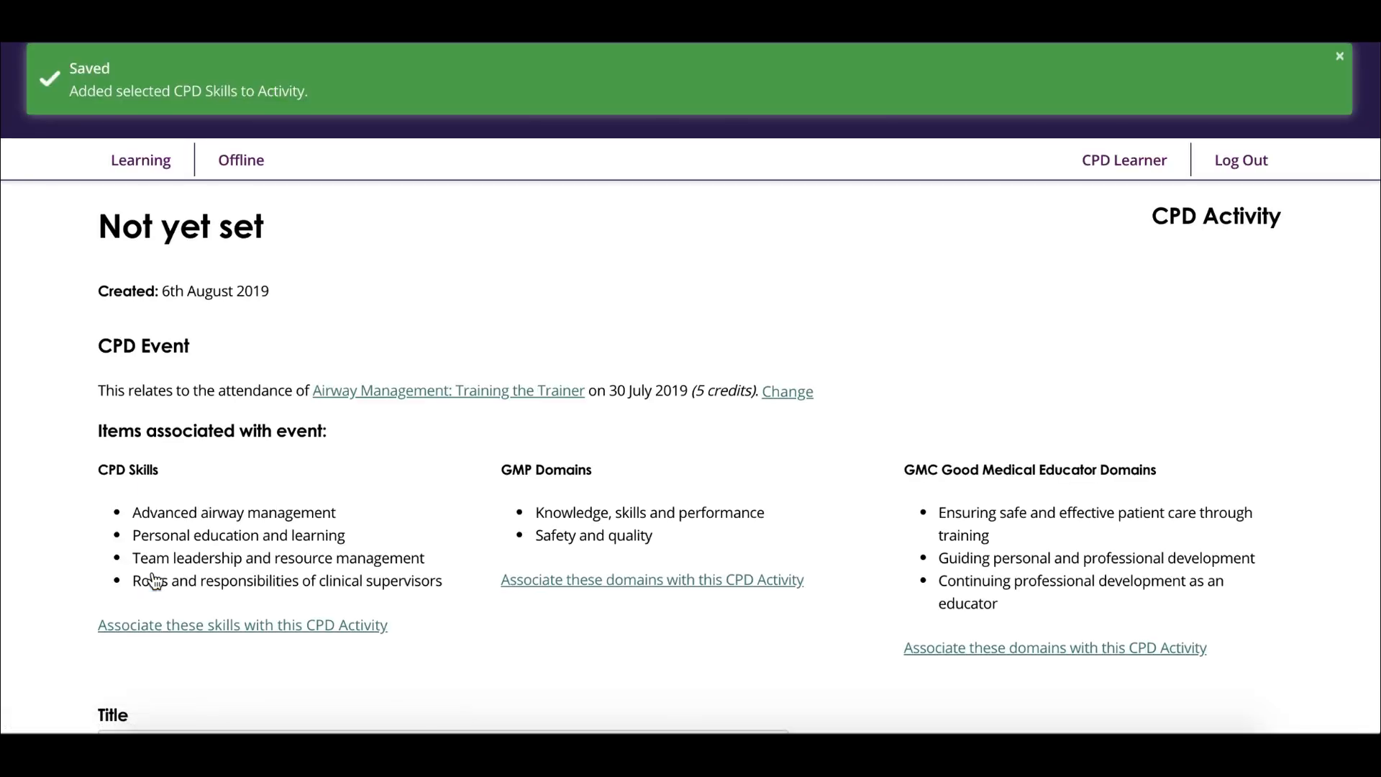
scroll(153, 581, "down", 8)
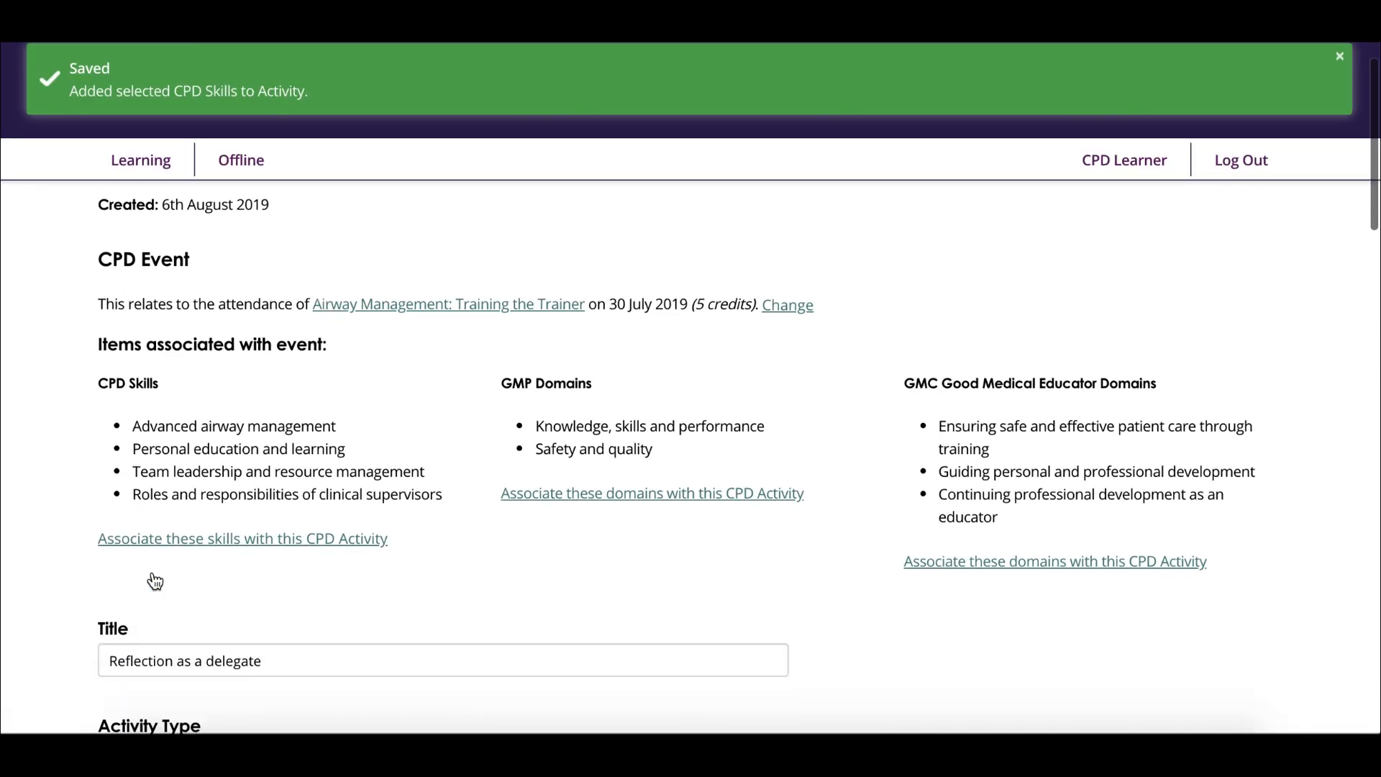
scroll(154, 581, "down", 14)
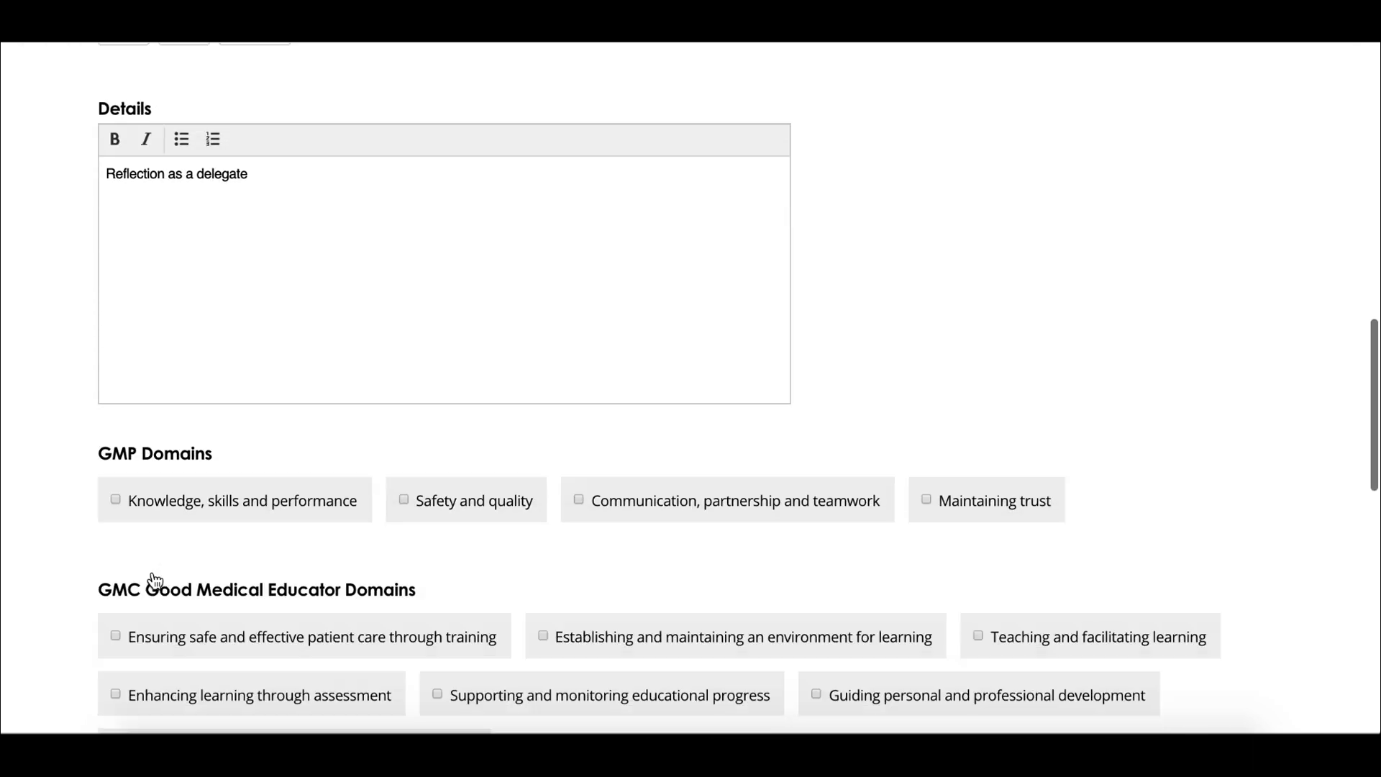
scroll(154, 581, "down", 2)
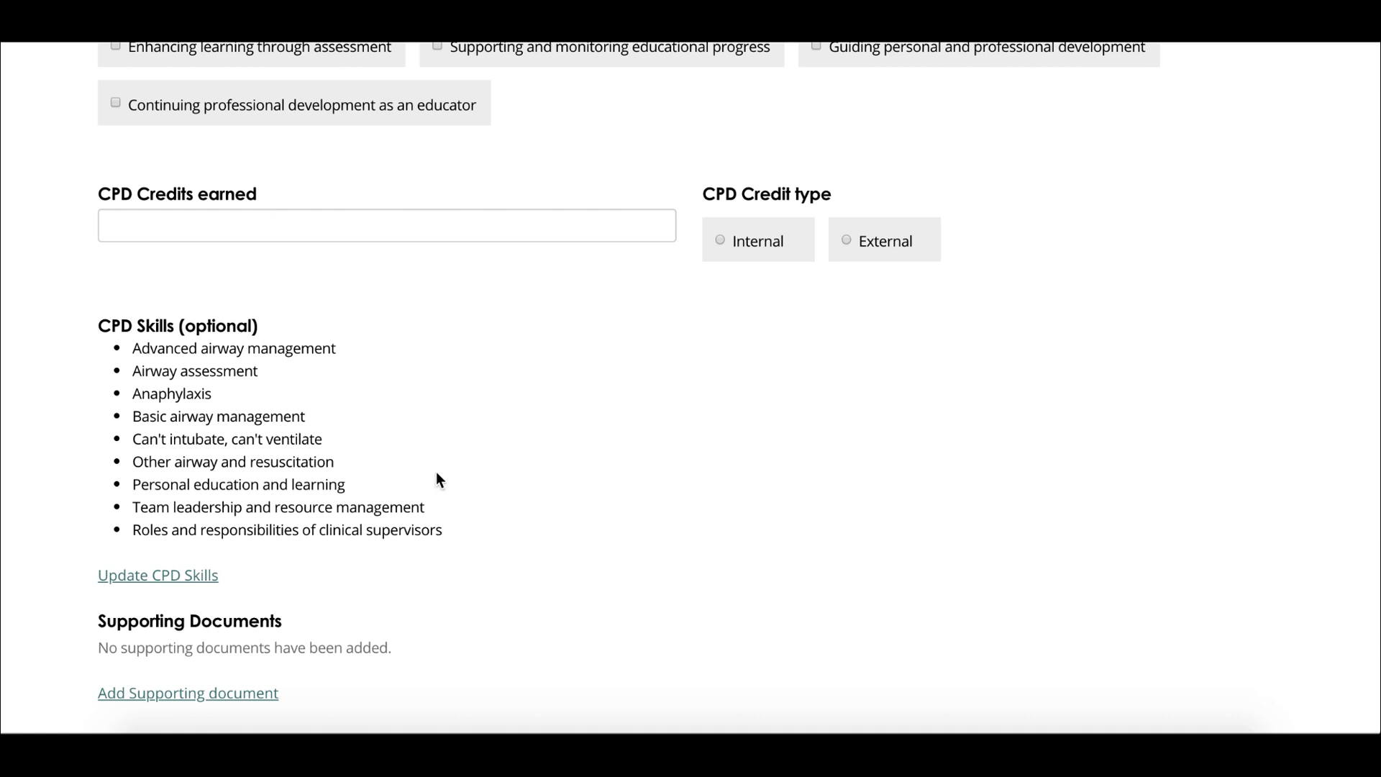
Step: Associate the GMP domains listed for the Airway Management event with this CPD activity
scroll(436, 472, "up", 8)
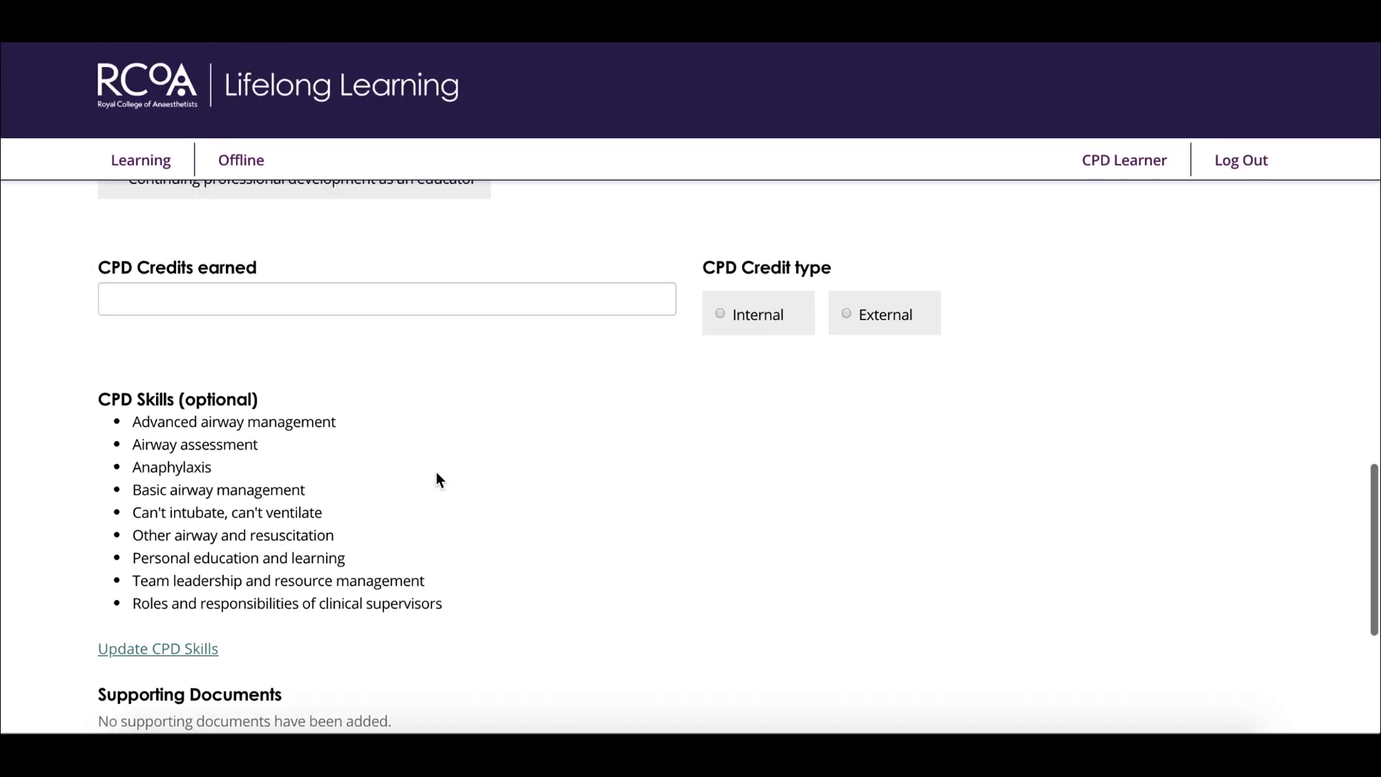
scroll(435, 472, "up", 14)
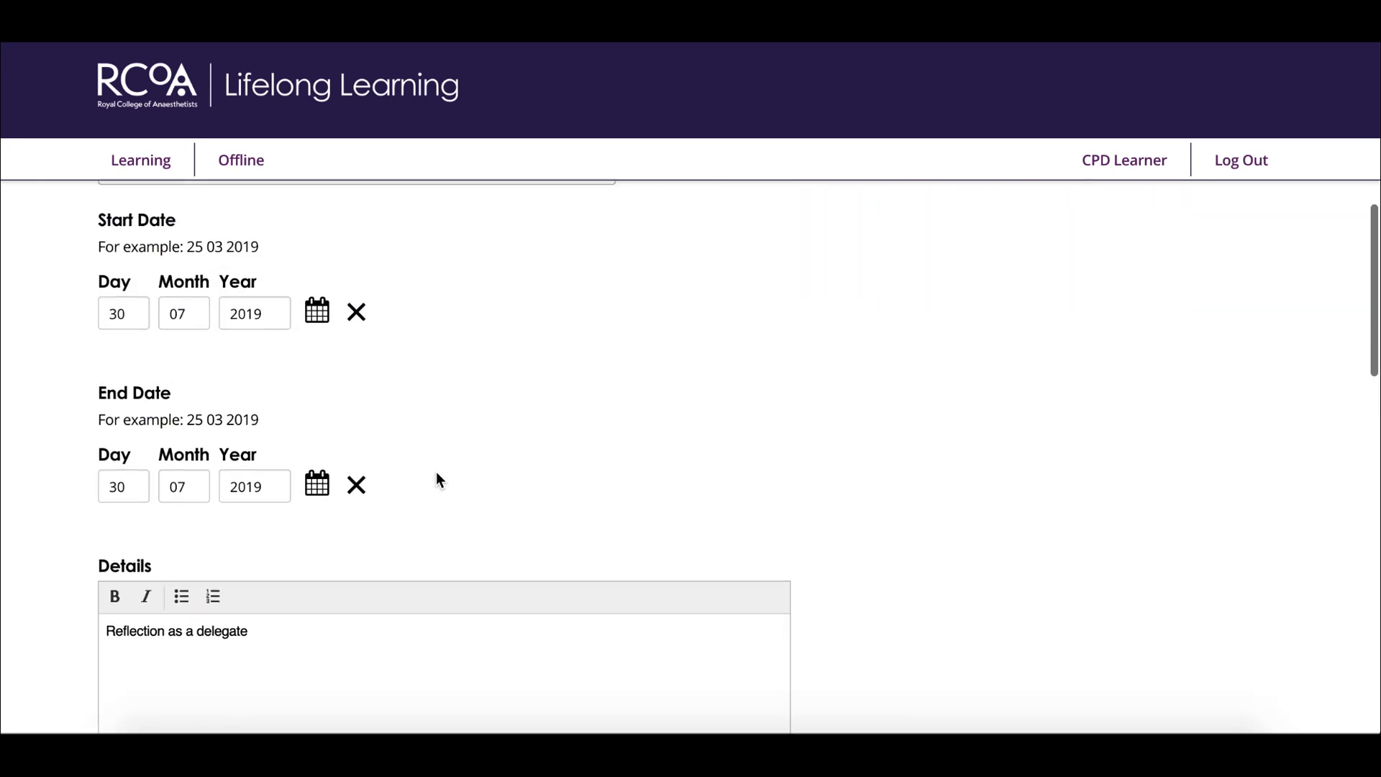
scroll(436, 475, "up", 1)
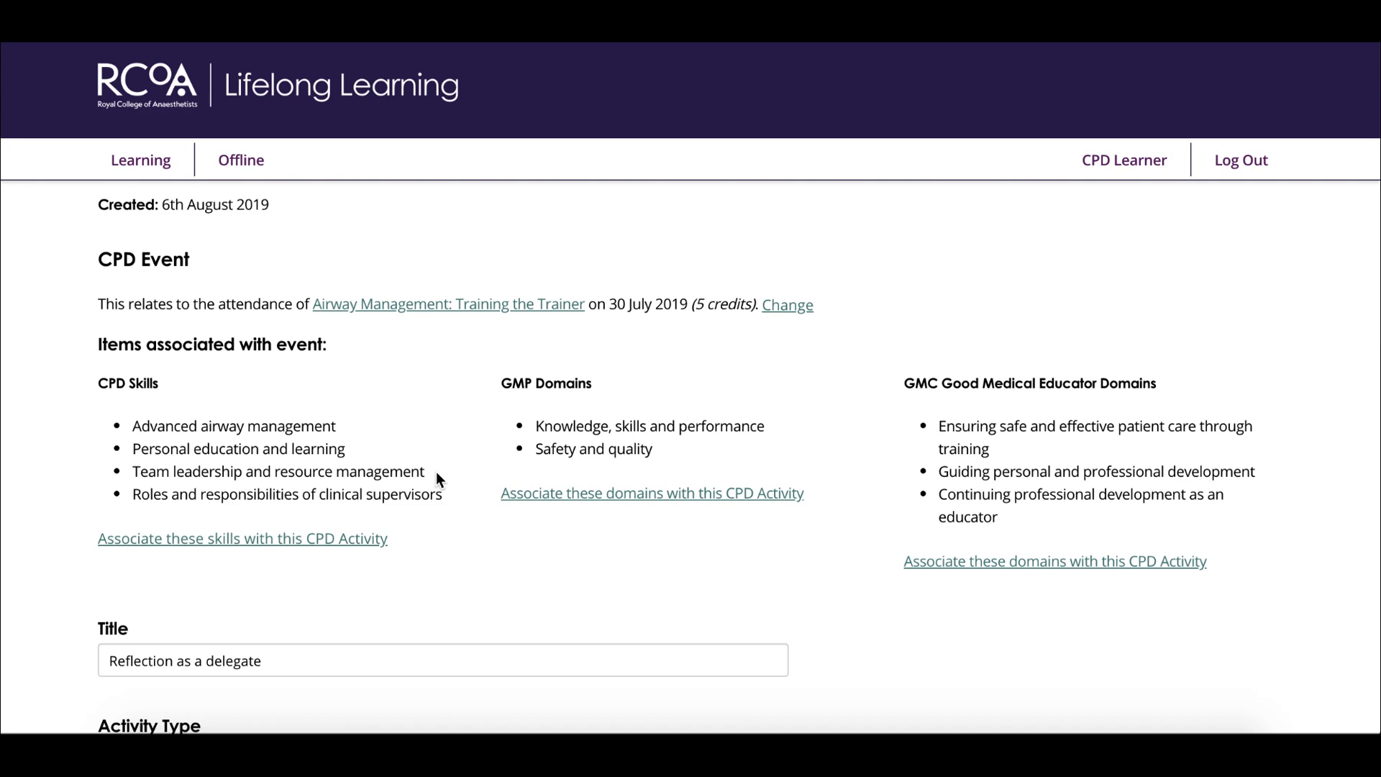
left_click_drag(535, 428, 646, 439)
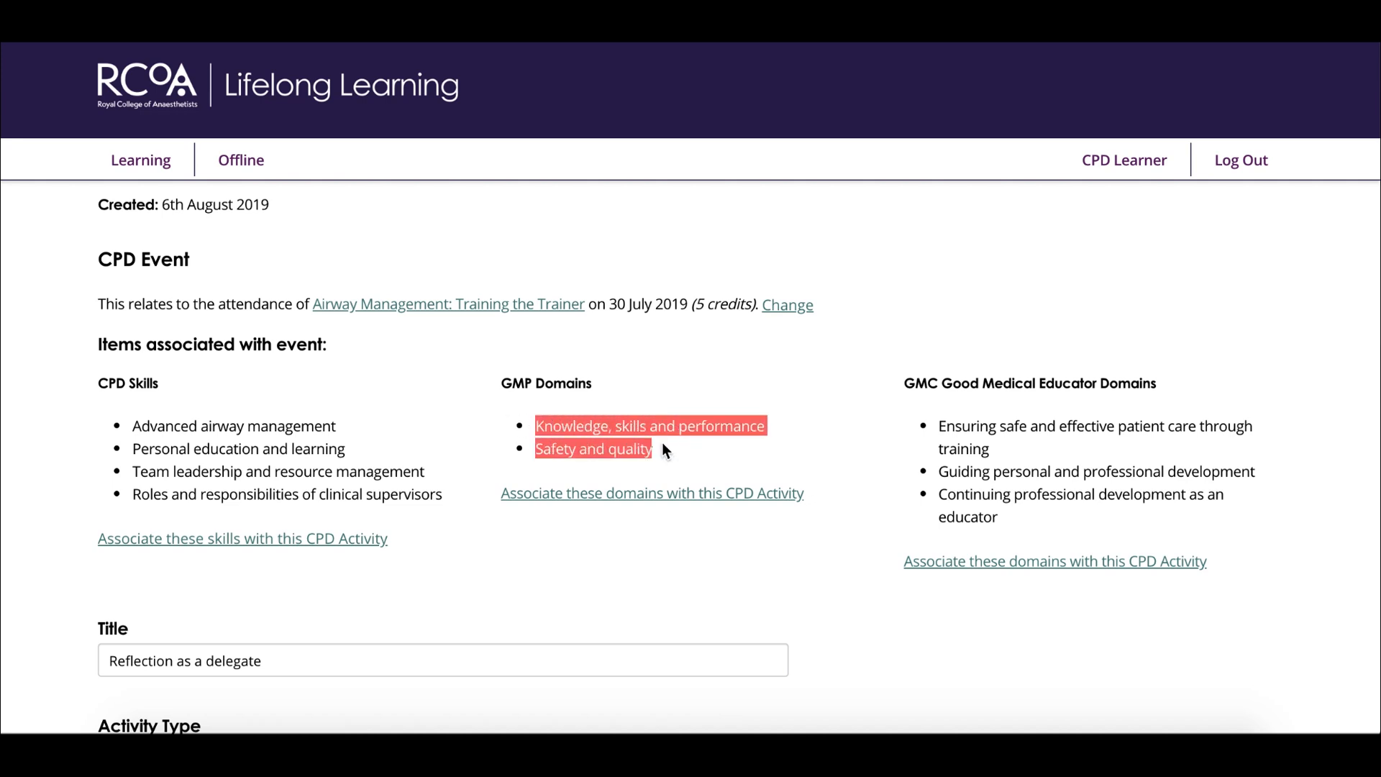
left_click(662, 449)
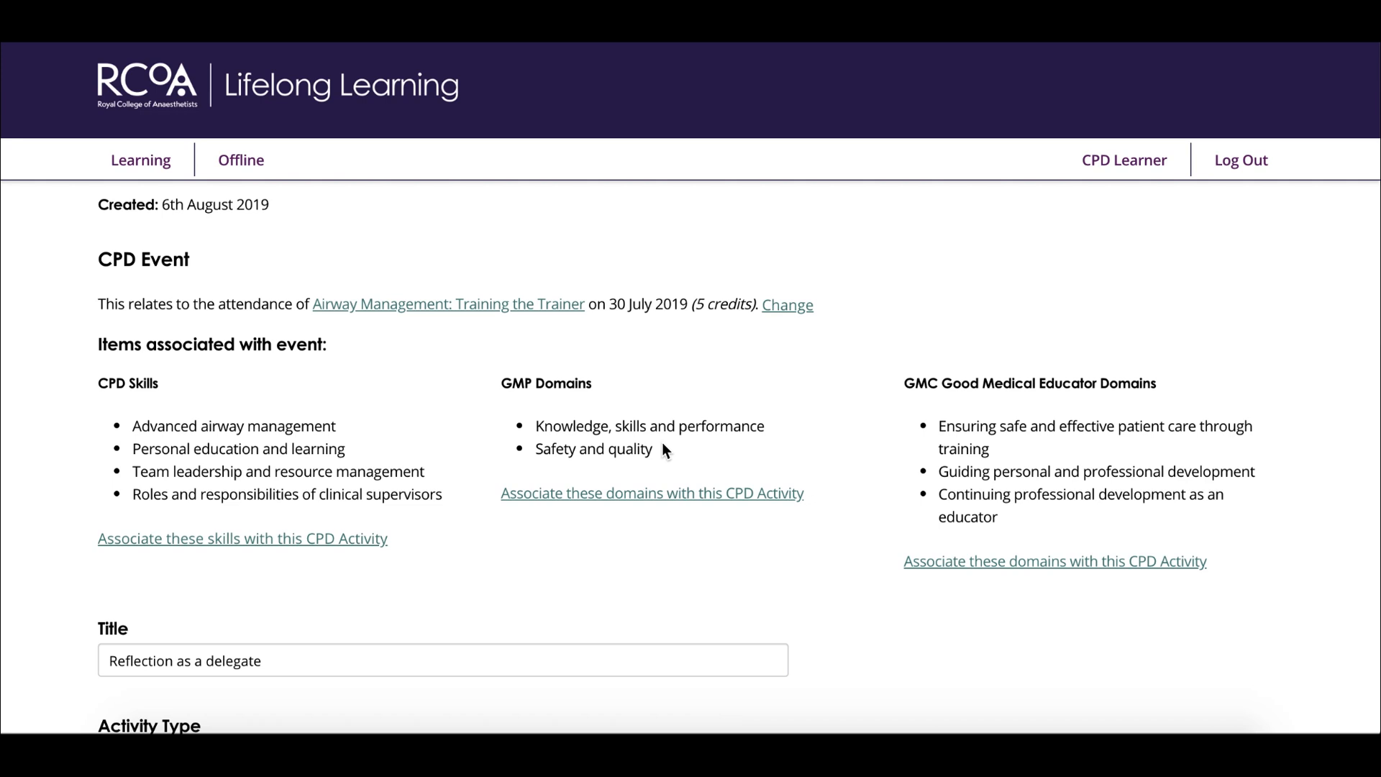
left_click(649, 496)
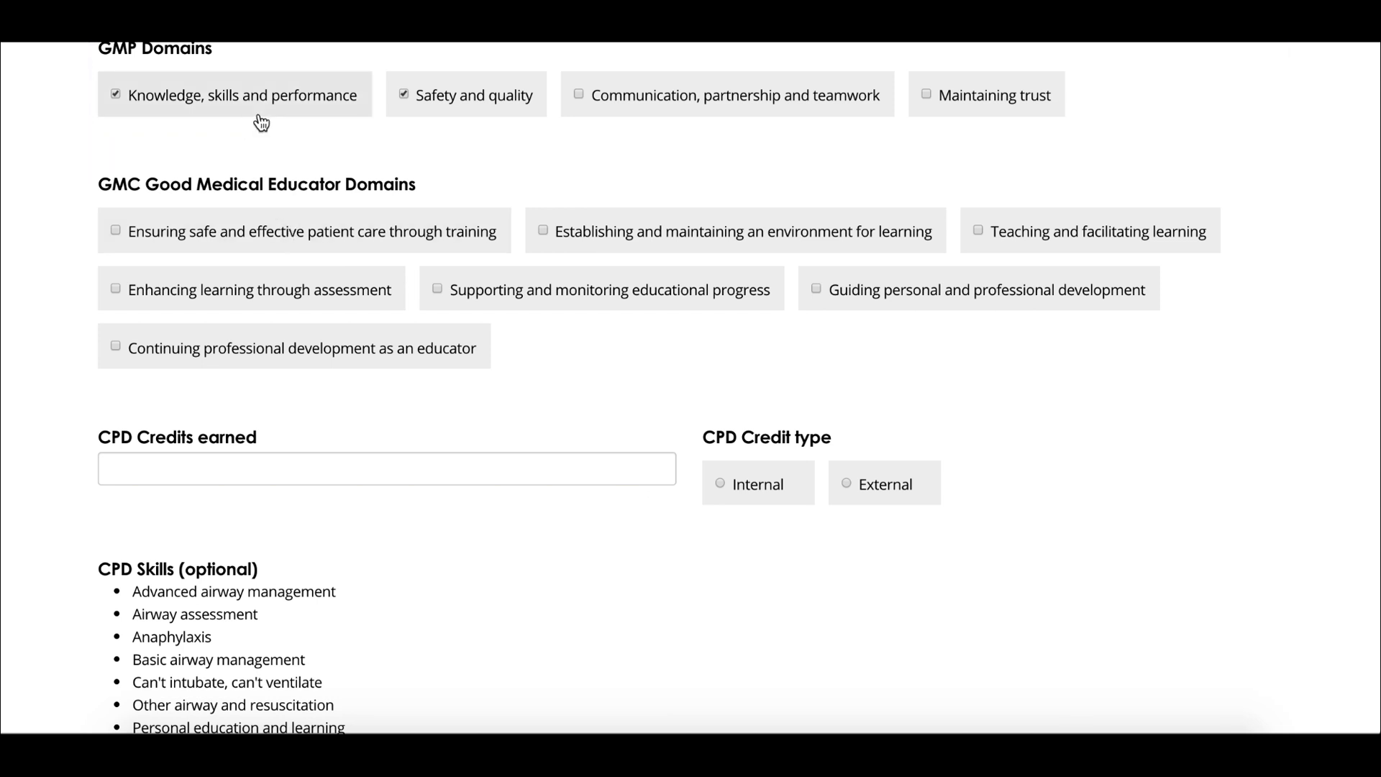
Step: Adjust the GMP domains by deselecting Knowledge, skills and performance and selecting Communication, partnership and teamwork, keeping Safety and quality selected
scroll(639, 158, "up", 2)
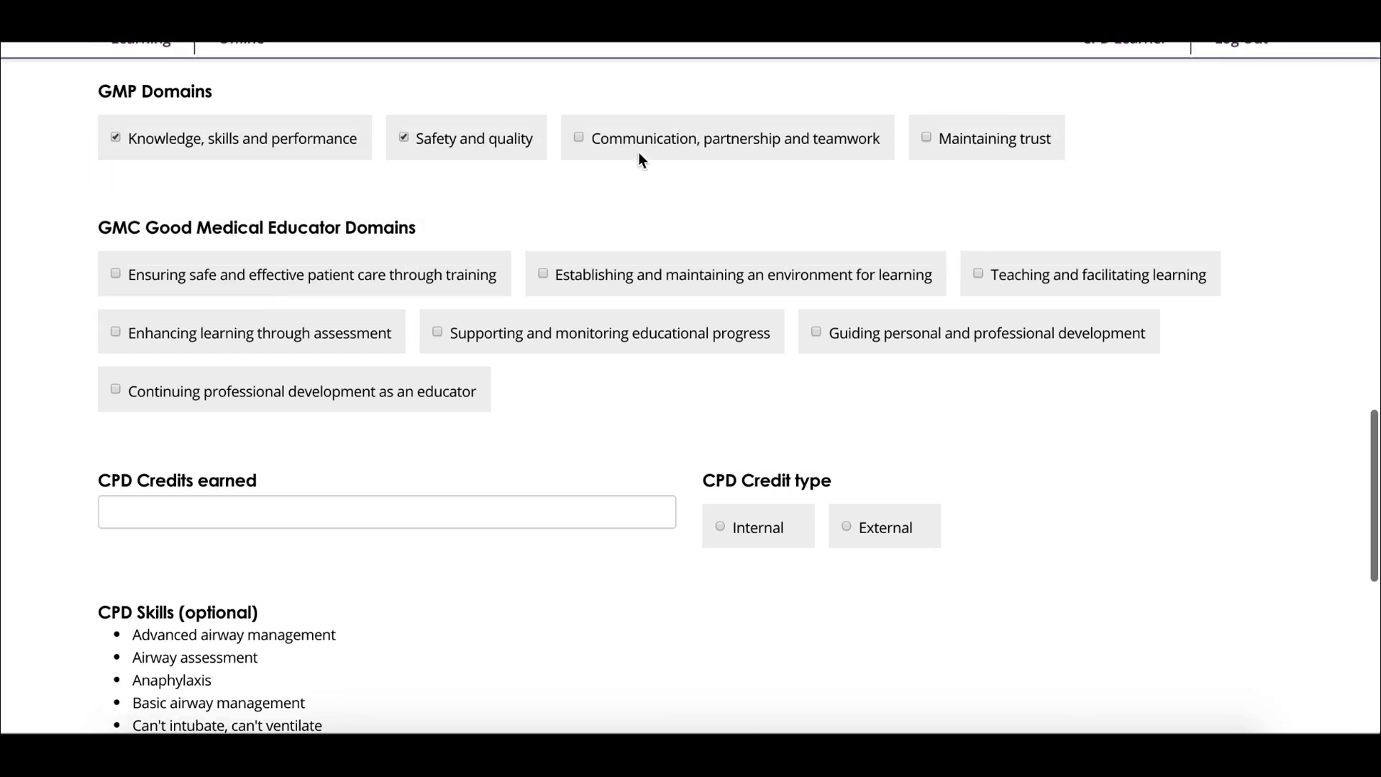
scroll(637, 153, "up", 3)
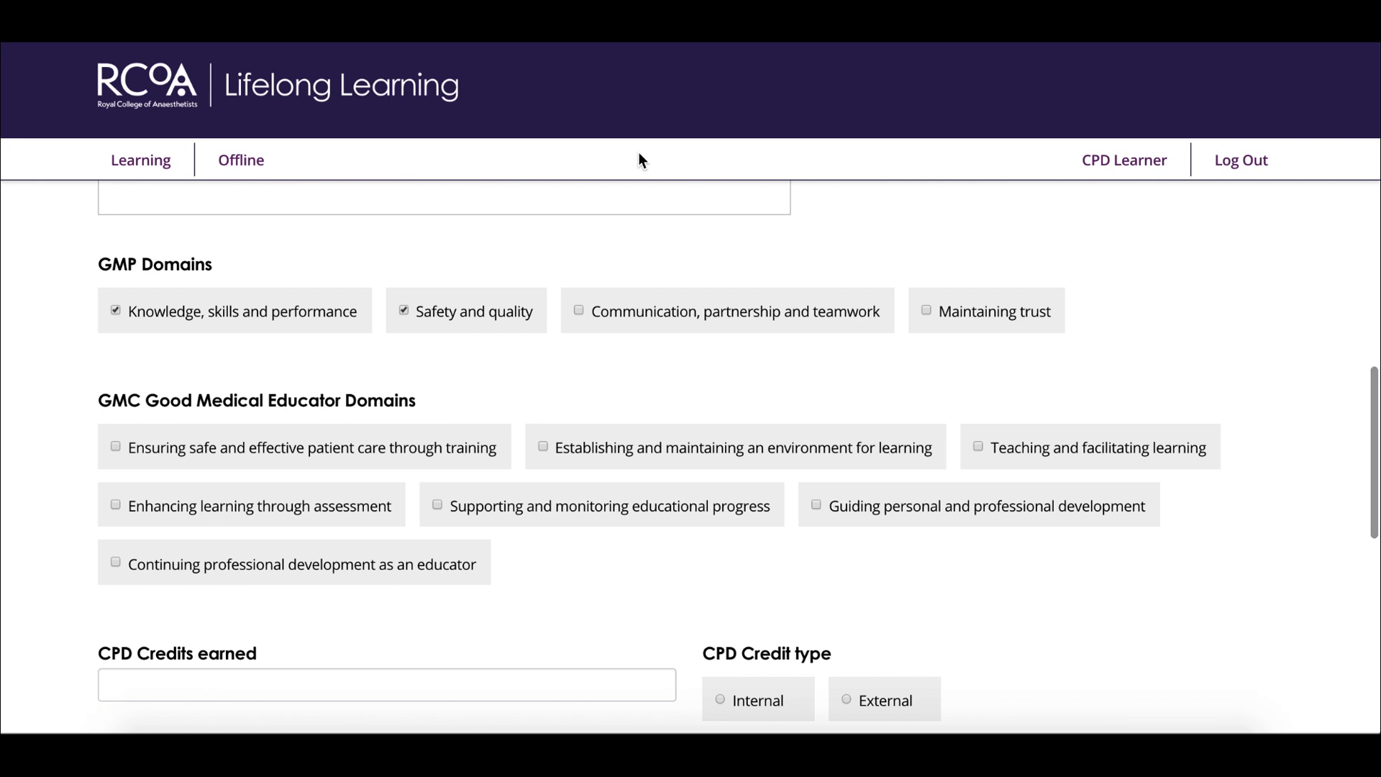
left_click(304, 317)
left_click(436, 315)
left_click(608, 317)
left_click(471, 331)
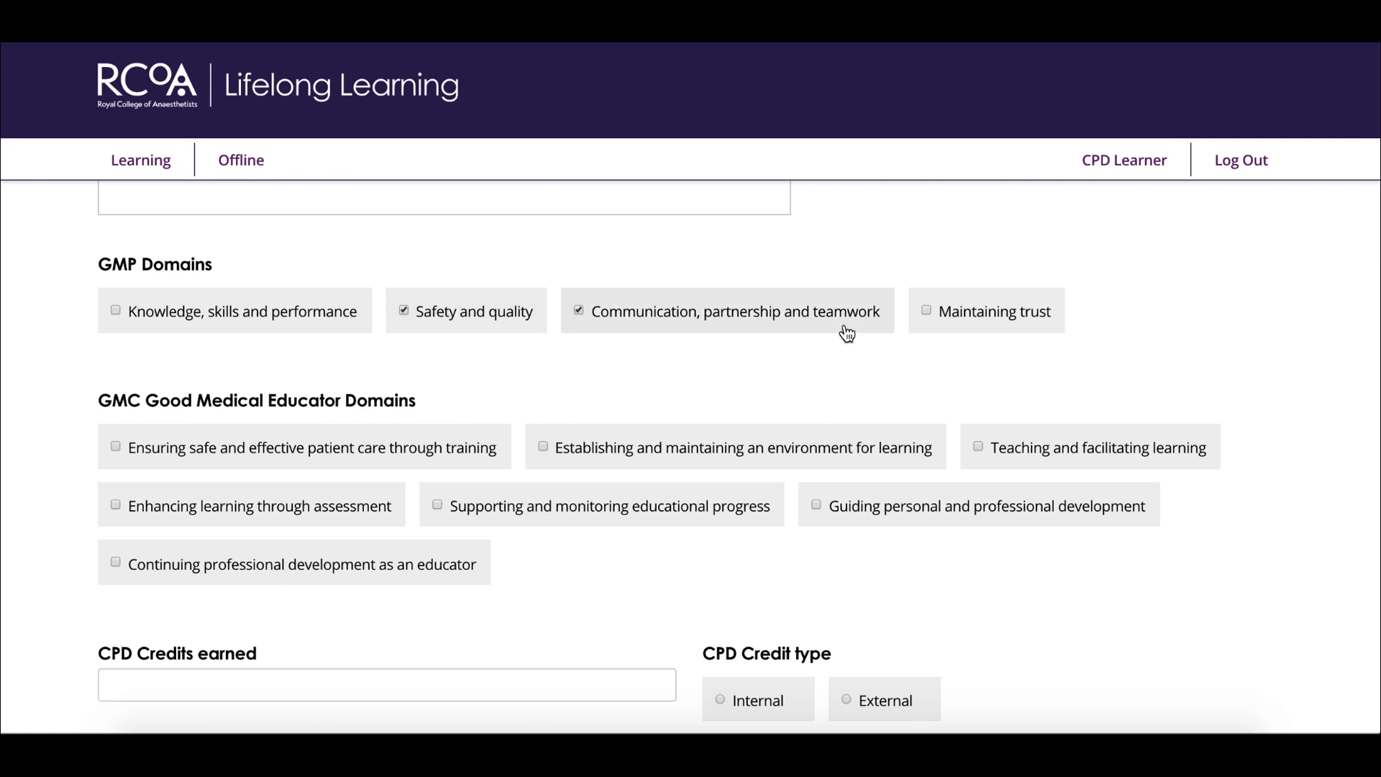
Step: Associate the event's GMC Good Medical Educator domains, adding Enhancing learning through assessment and Supporting and monitoring educational progress
scroll(1284, 305, "up", 8)
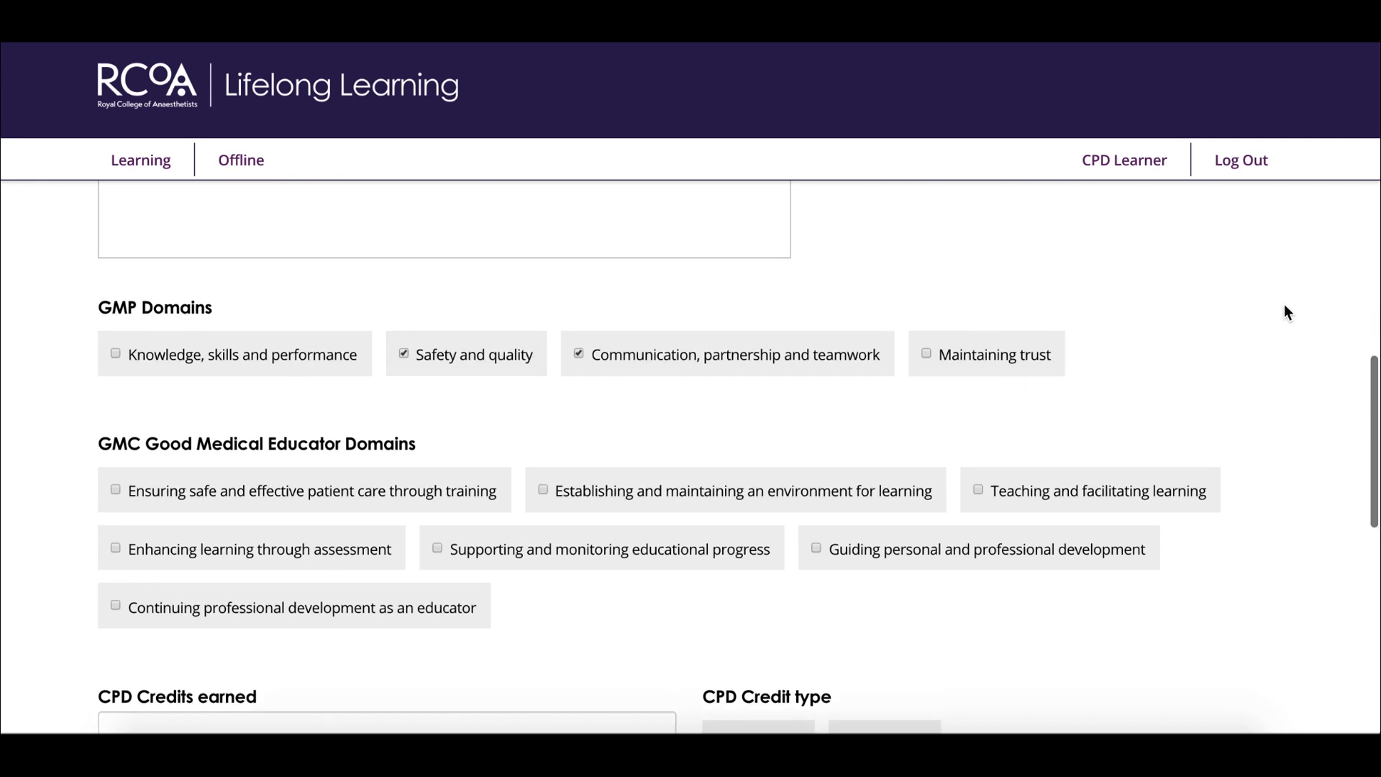
scroll(1286, 311, "up", 8)
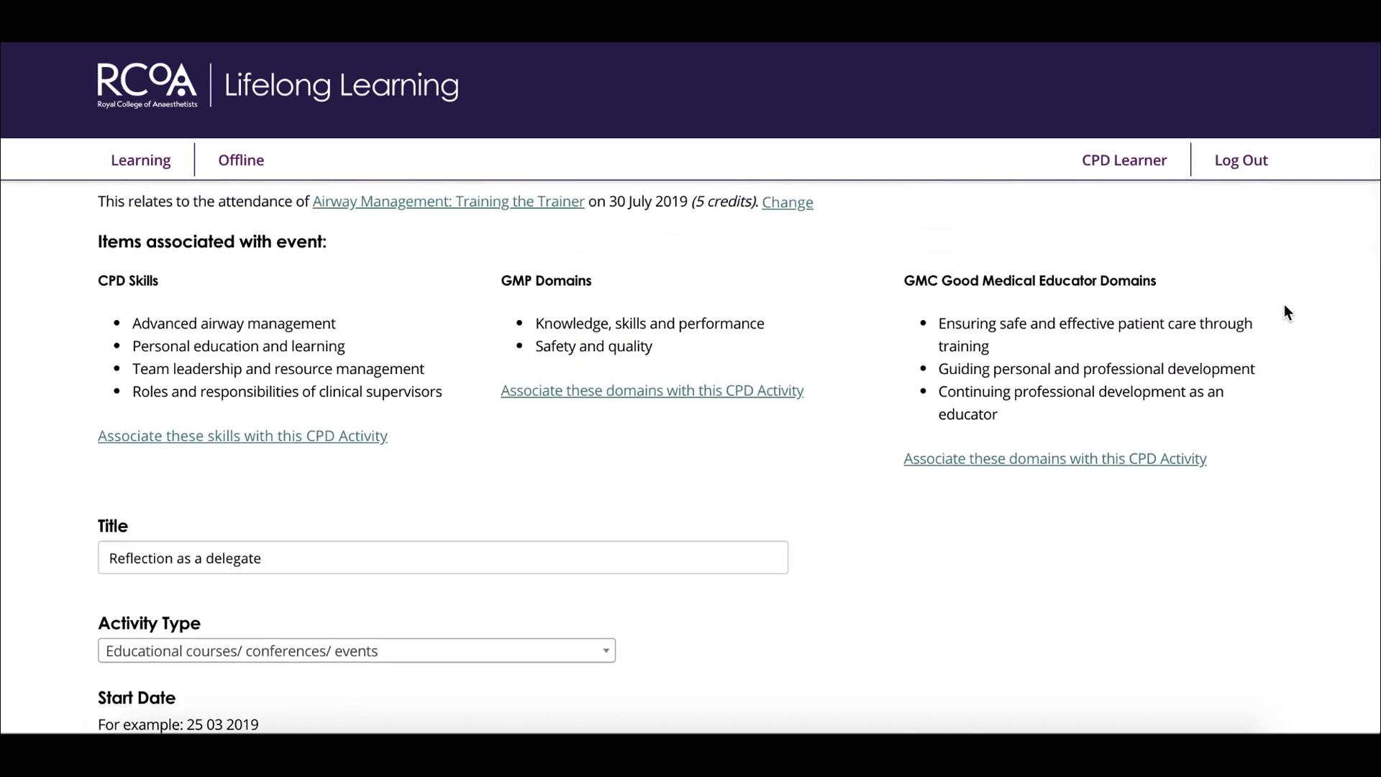
left_click(1132, 461)
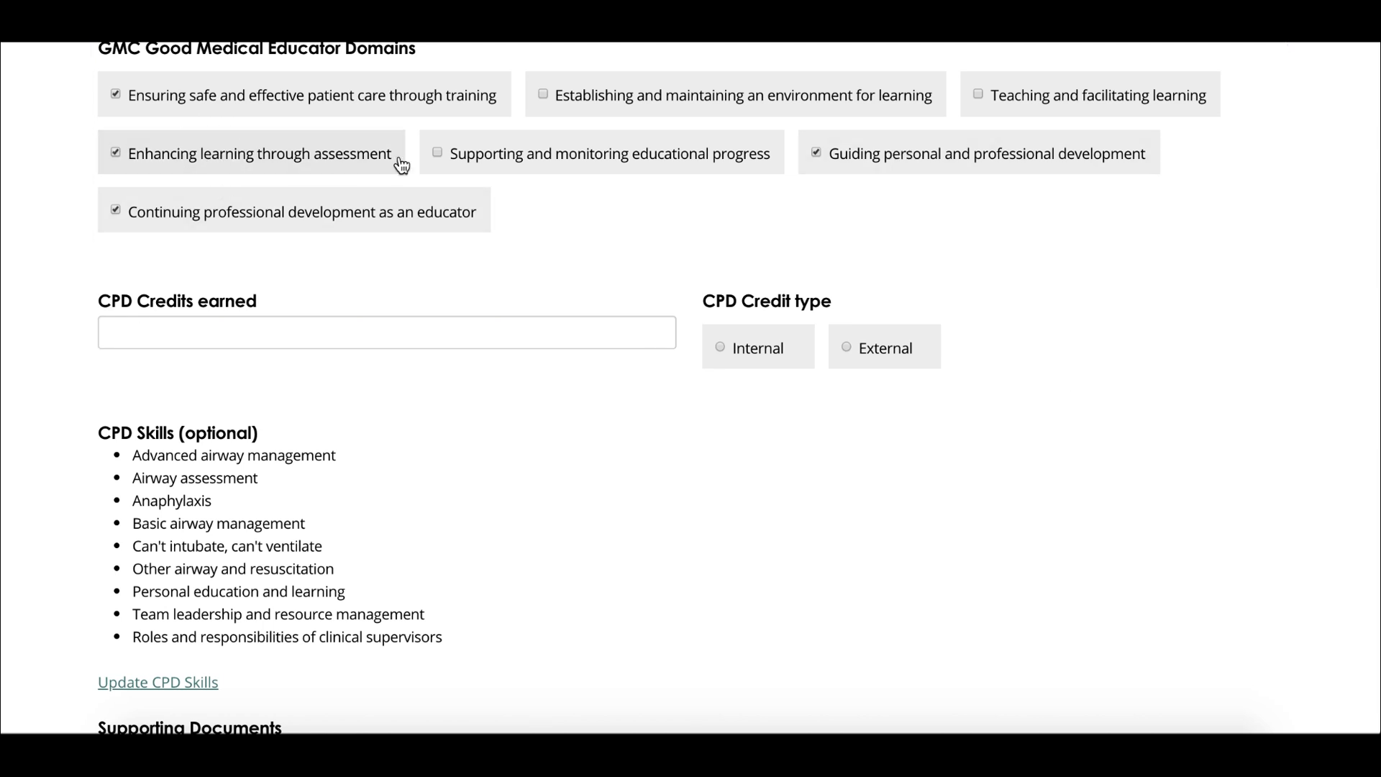
left_click(479, 168)
Step: Set the CPD credits earned to 5 and the credit type to External
left_click(530, 342)
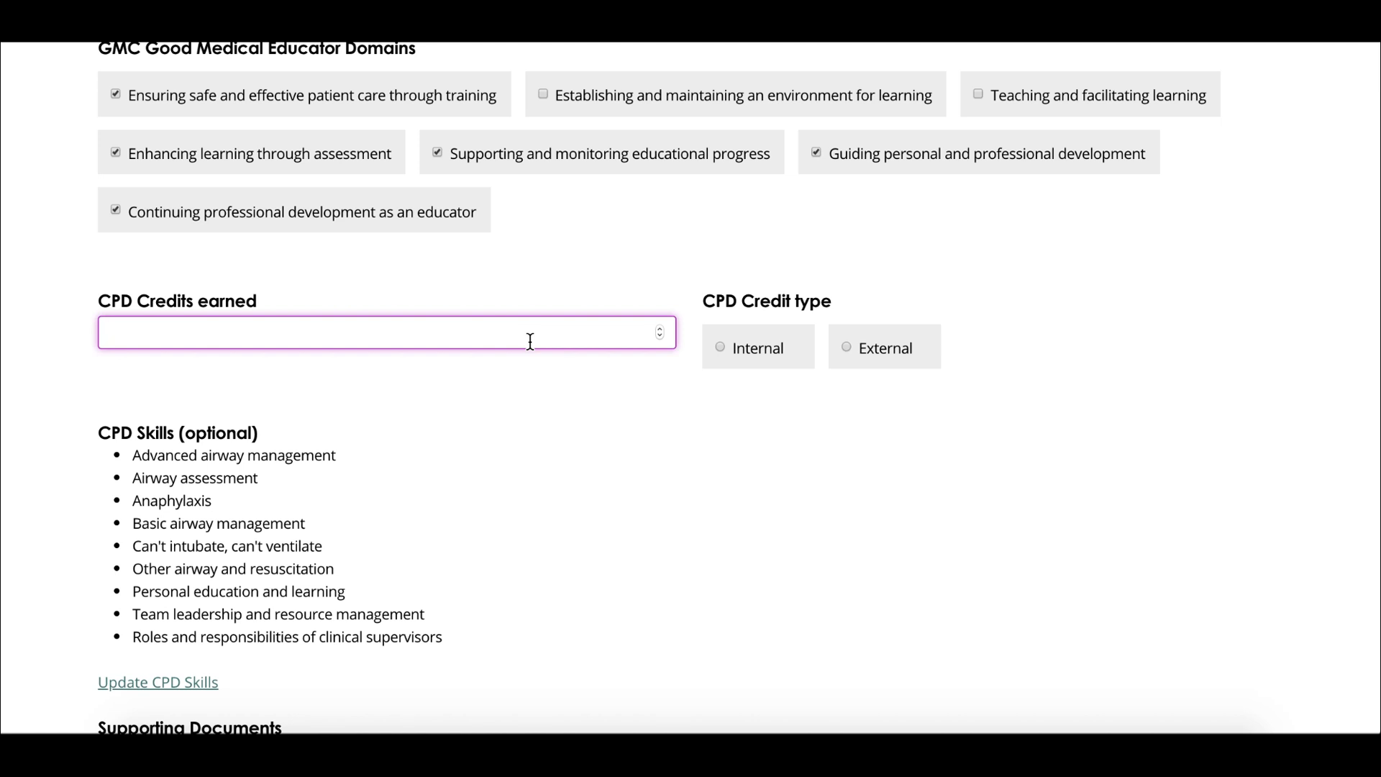
type("5")
left_click(906, 438)
left_click(867, 362)
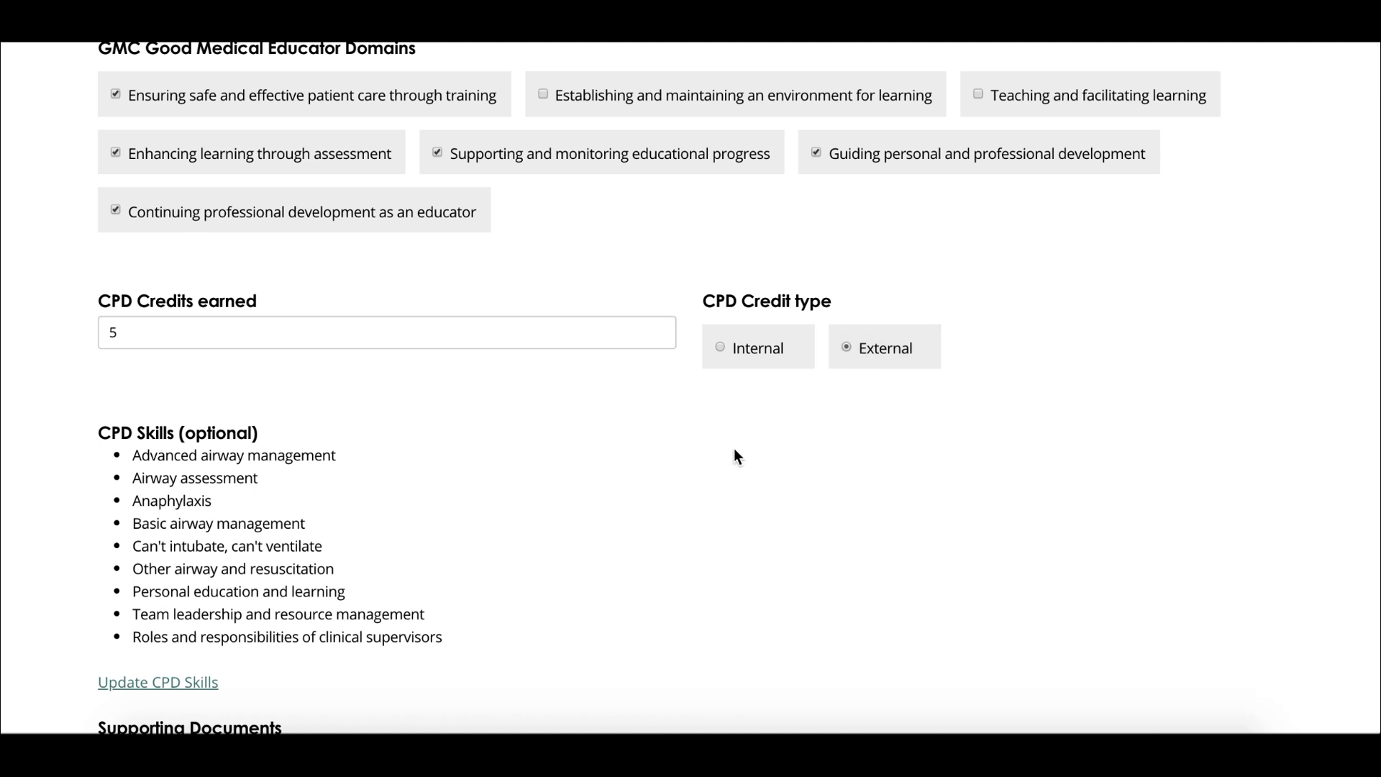
Step: Save the activity with a new reflection attached and review the learning outcomes shown for the event
scroll(725, 466, "down", 3)
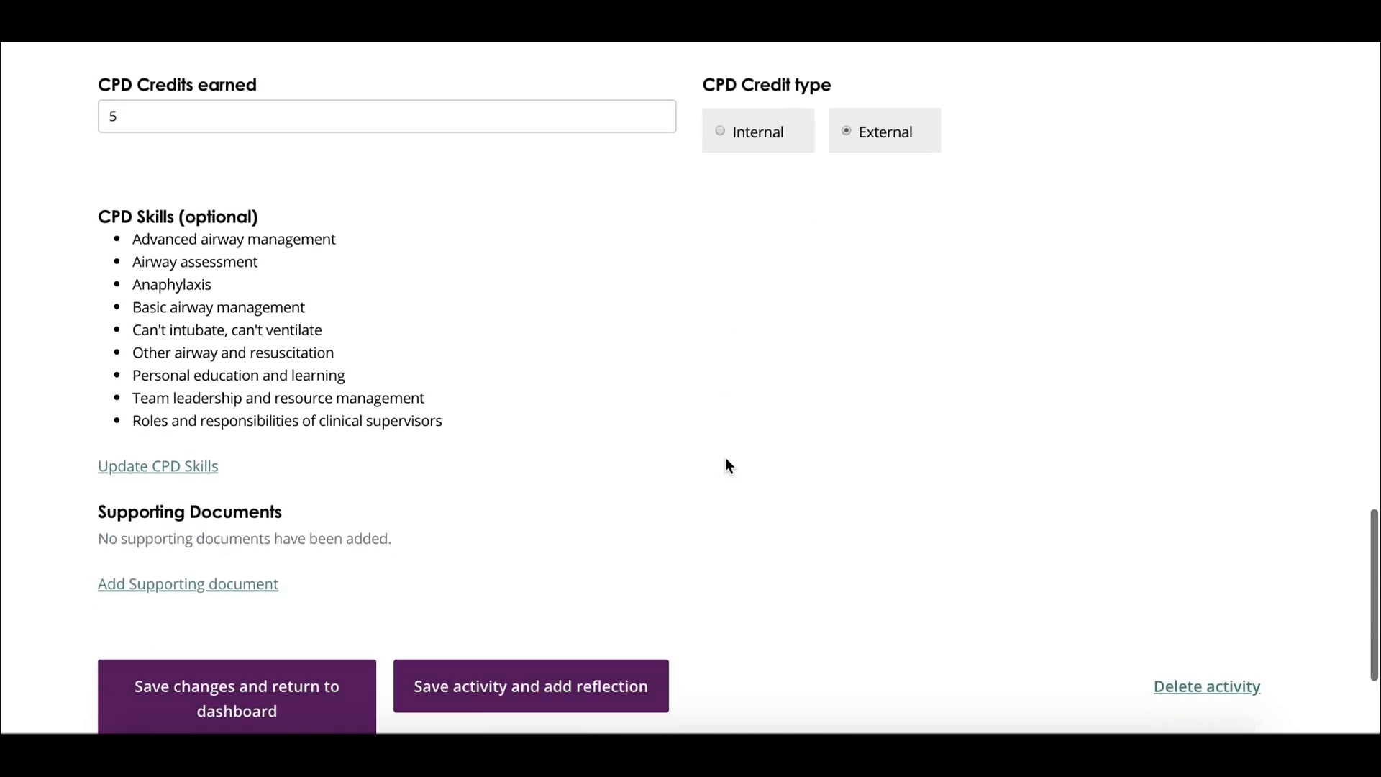
scroll(725, 466, "down", 1)
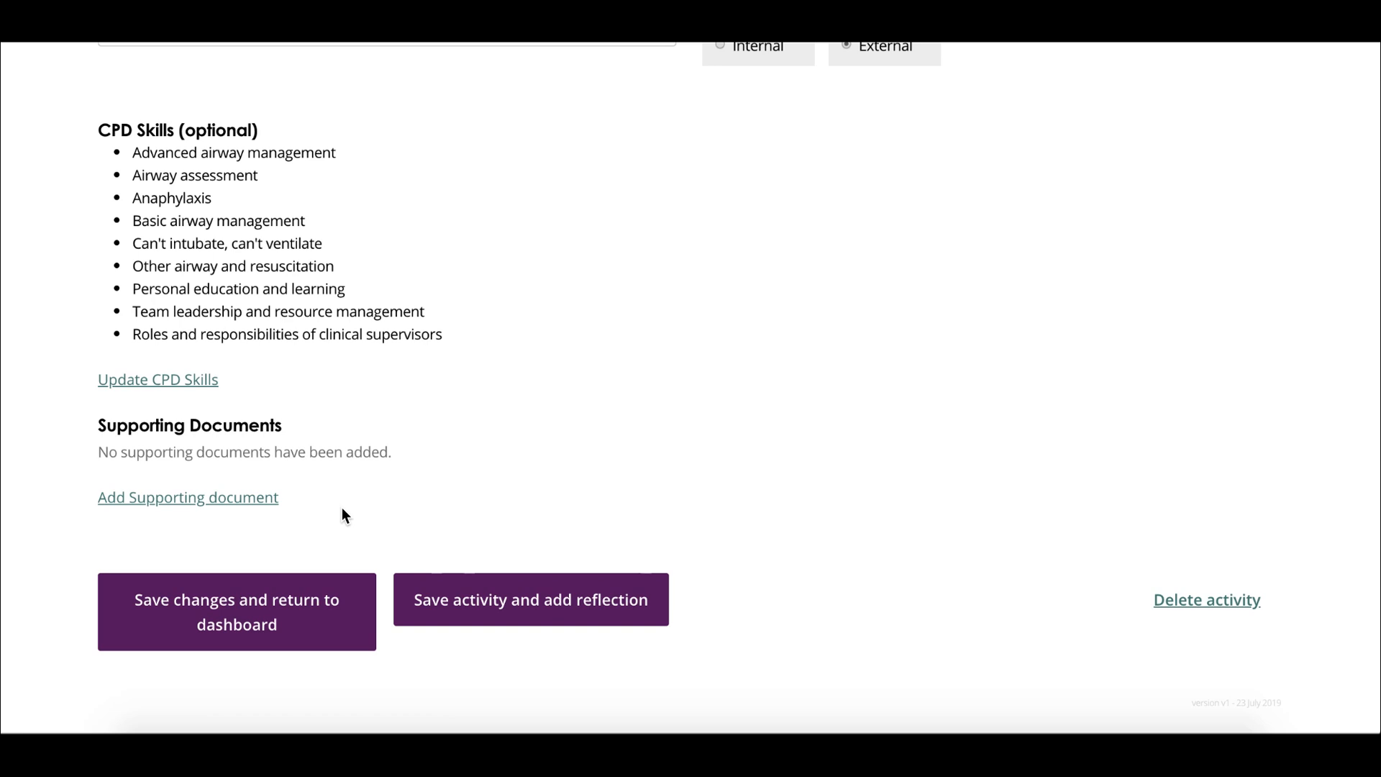
left_click(482, 601)
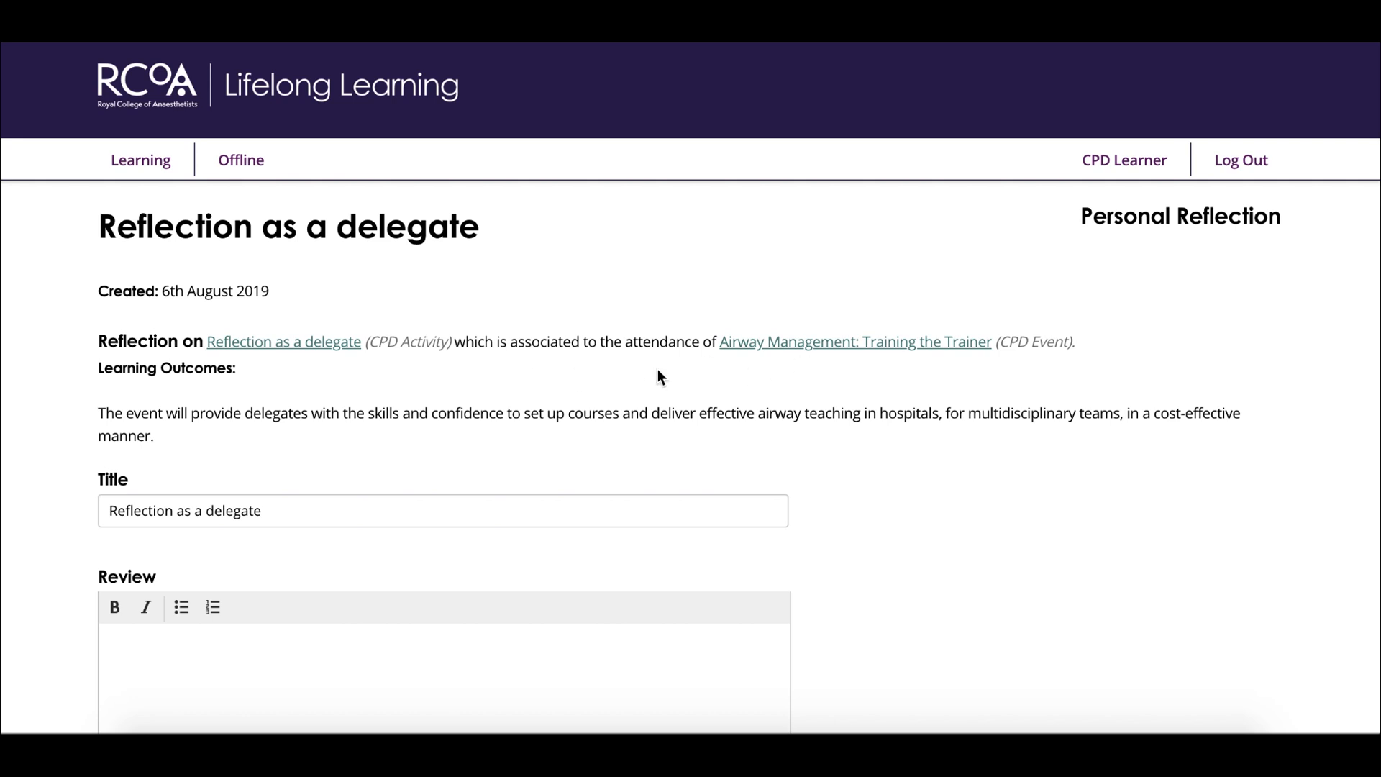
scroll(658, 369, "down", 3)
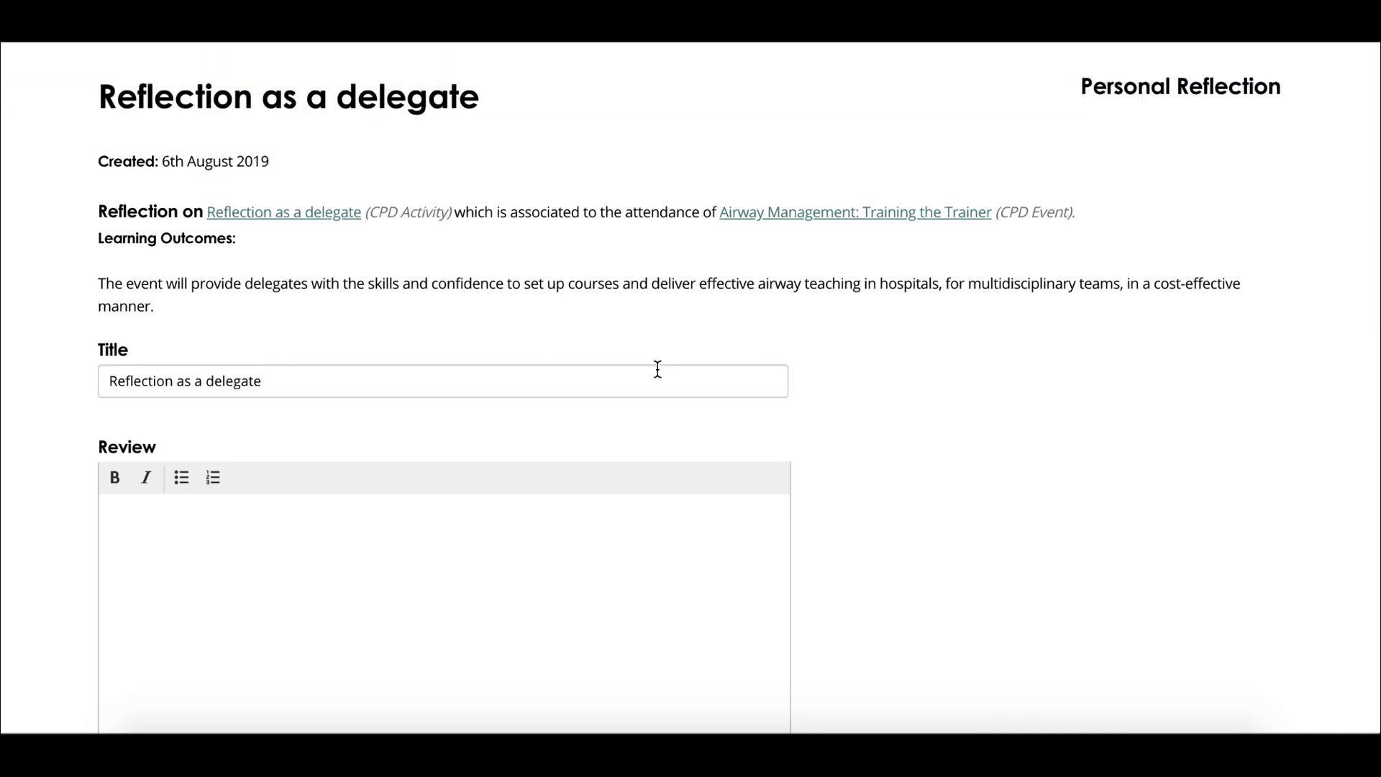
left_click_drag(99, 234, 149, 302)
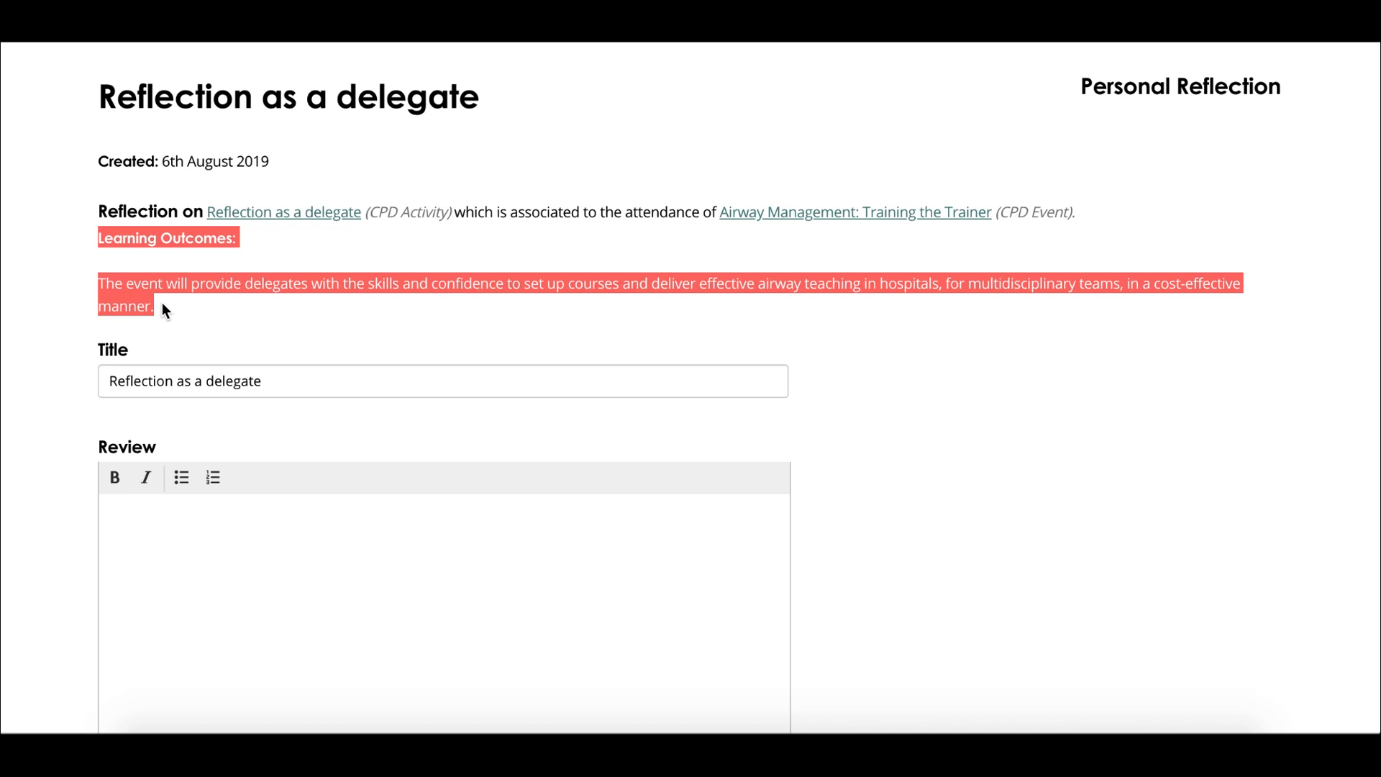
left_click(162, 309)
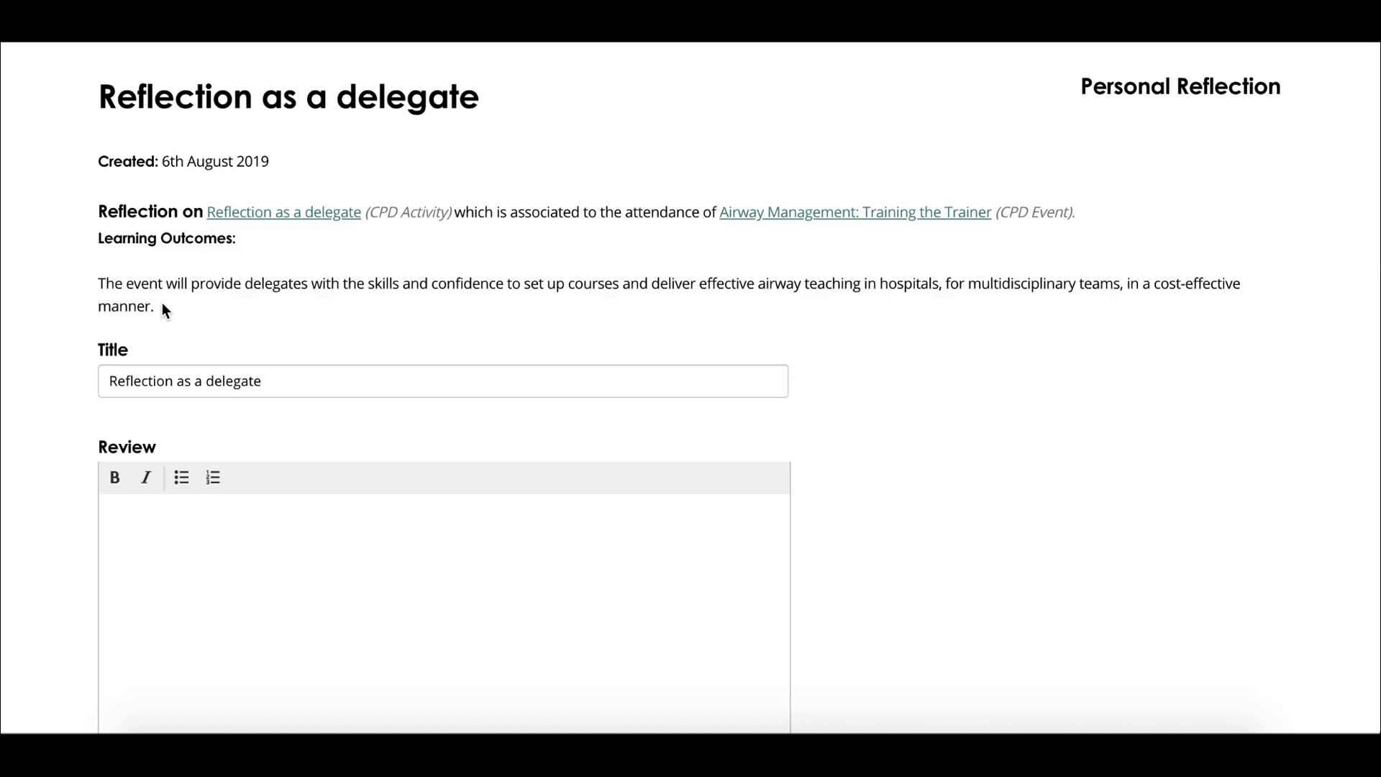
Step: Enter "Example" as the reflection's Review, Experience gained and Resulting change text
left_click(173, 593)
type("Example")
left_click(223, 567)
left_click(196, 543)
scroll(11, 551, "down", 3)
scroll(12, 558, "down", 3)
left_click(219, 543)
type("Example")
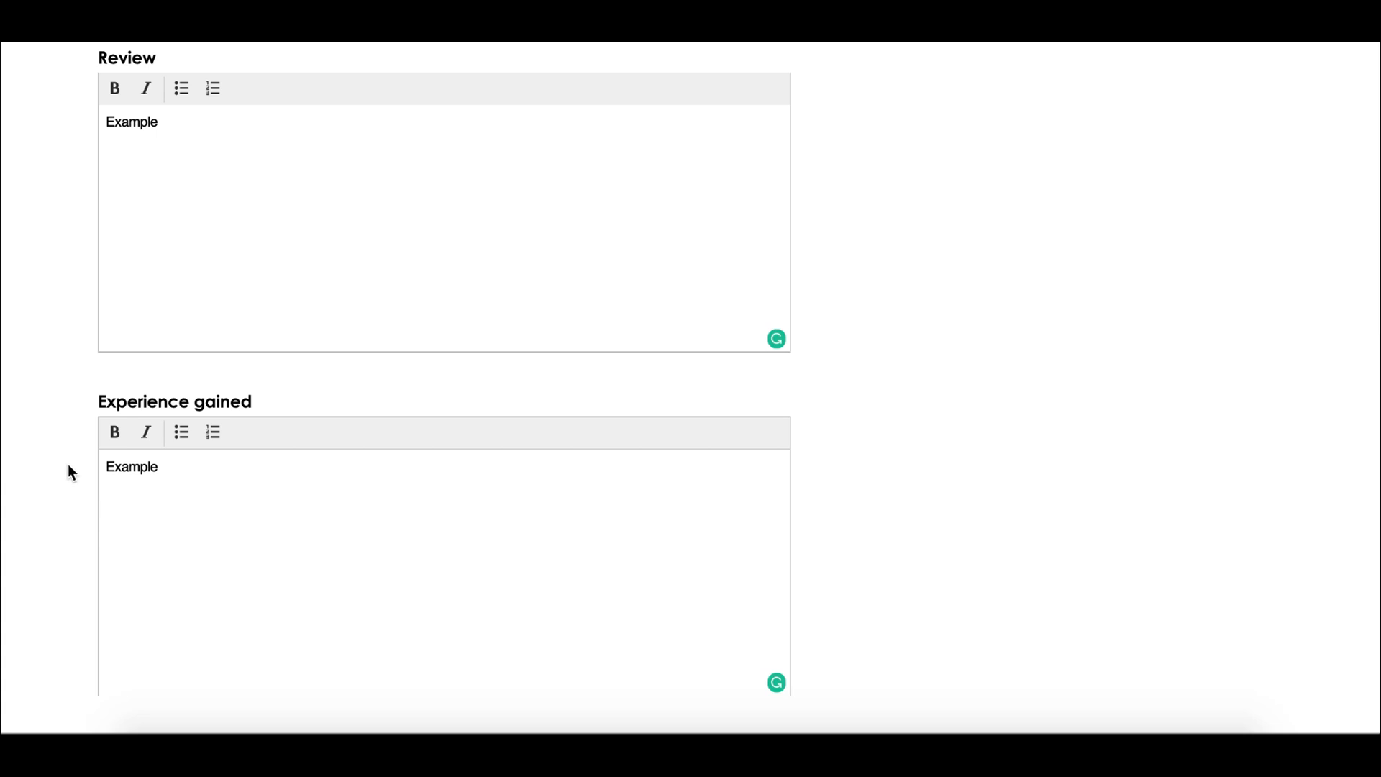
scroll(68, 466, "down", 5)
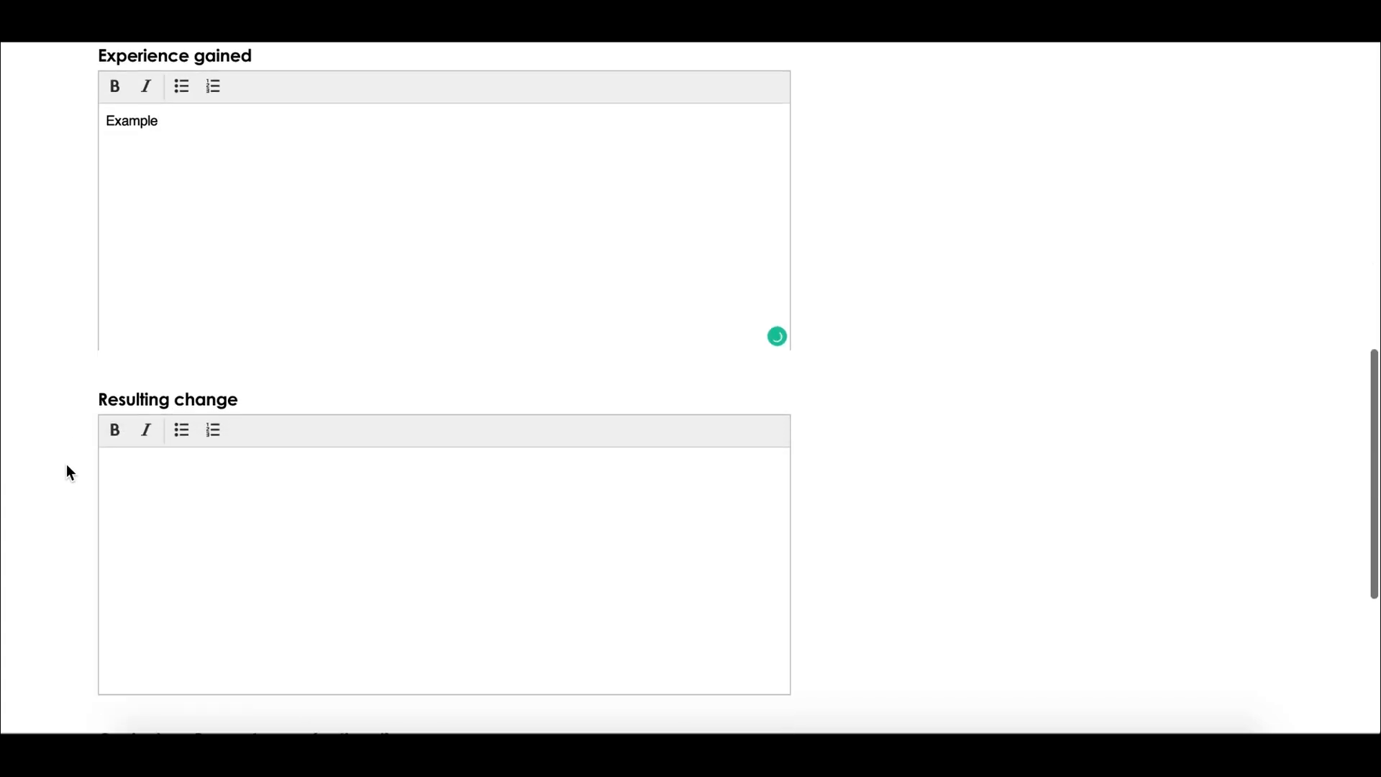
scroll(67, 467, "down", 1)
left_click(185, 472)
type("Example")
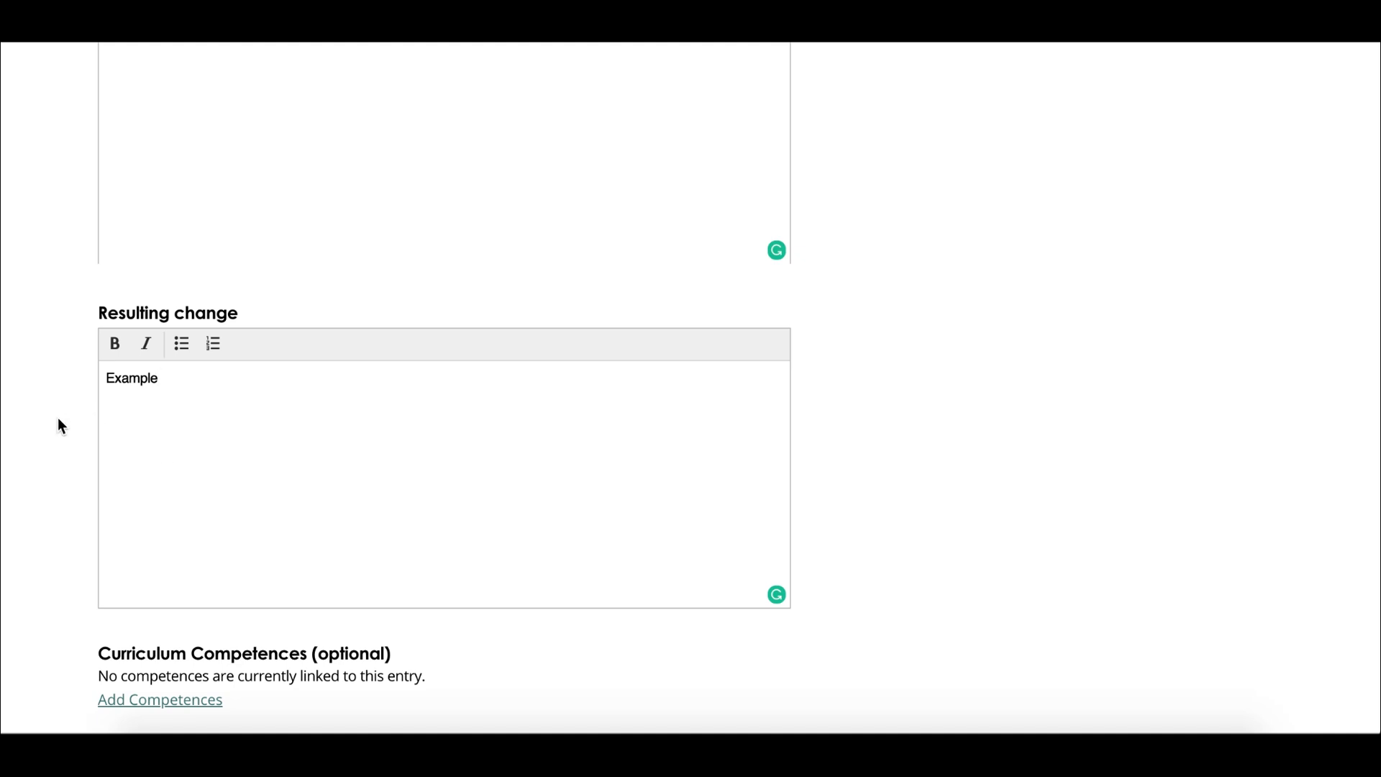
Step: Save the reflection, returning to the dashboard, and check the CPD credits in 2019
scroll(59, 420, "down", 2)
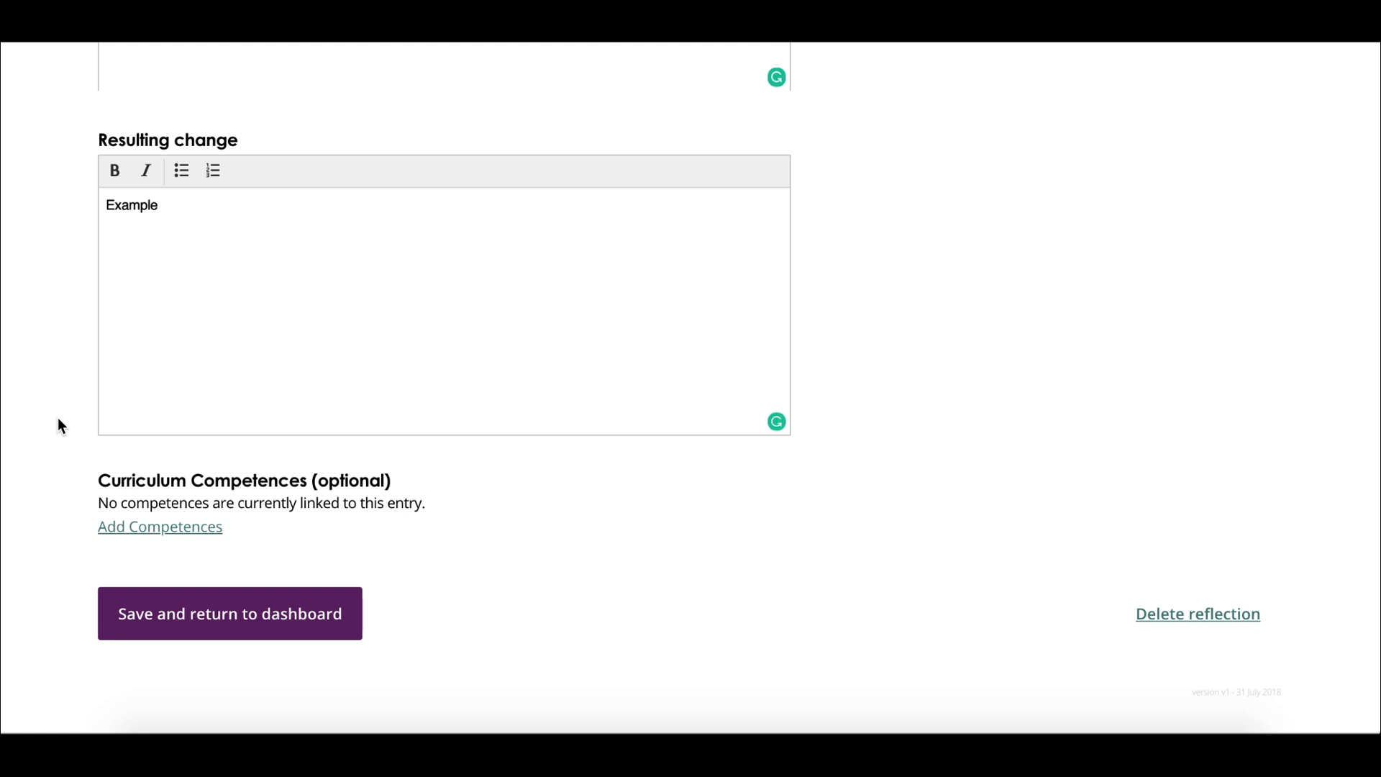
left_click(230, 629)
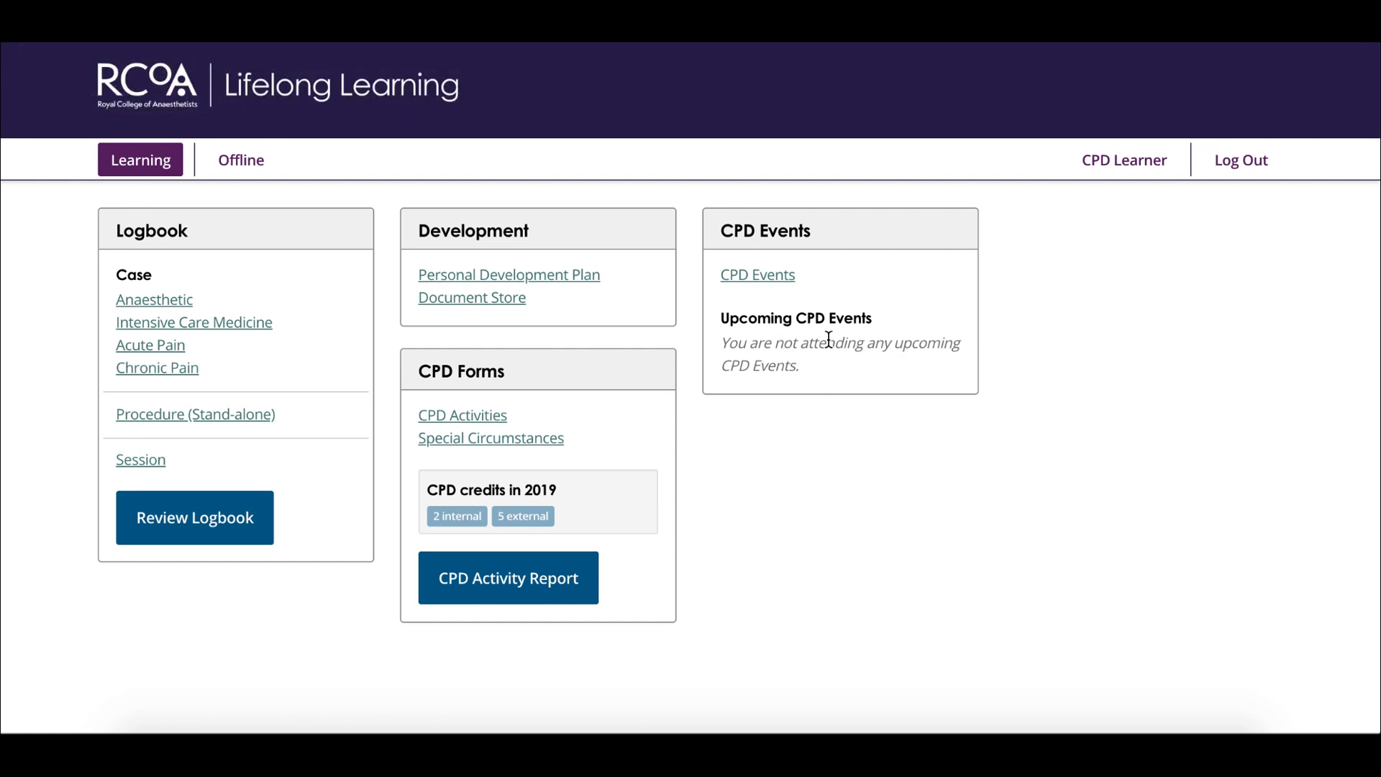
triple_click(526, 487)
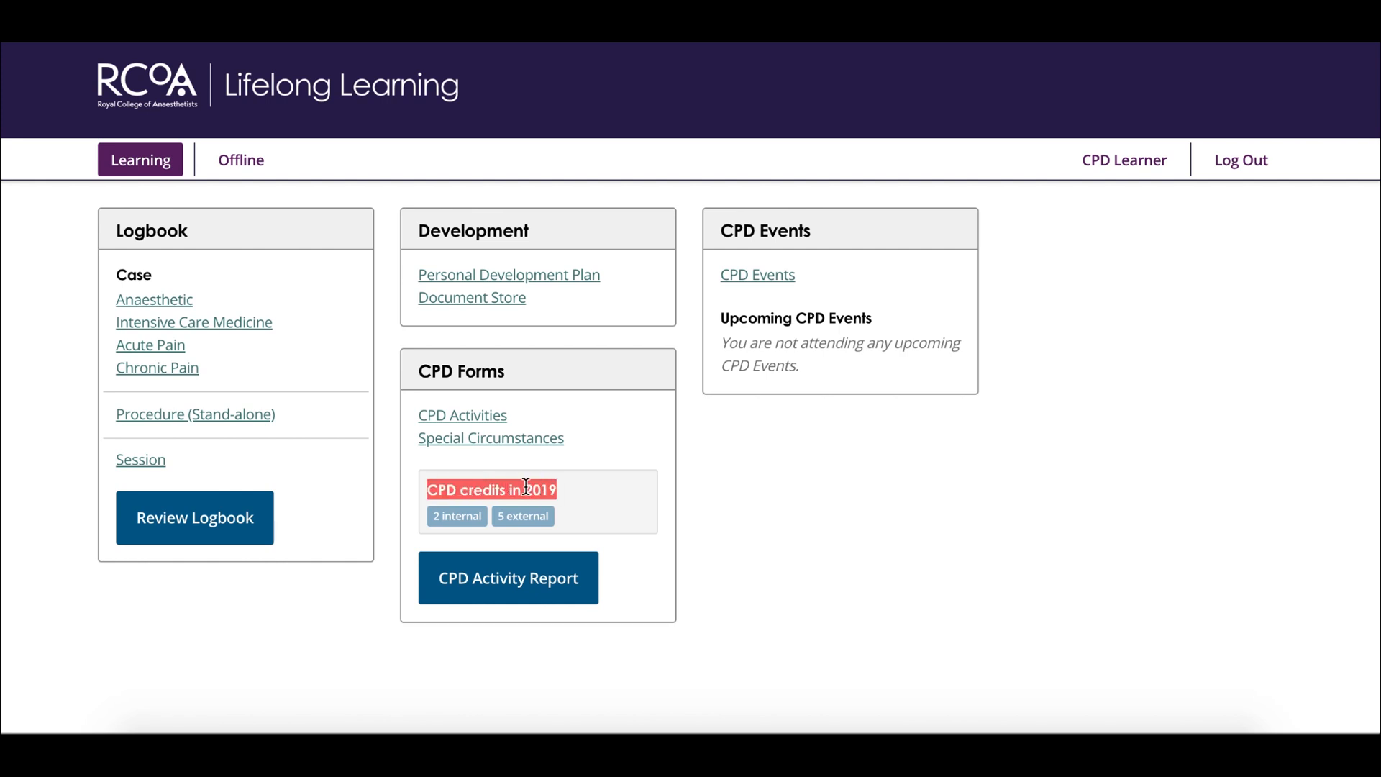